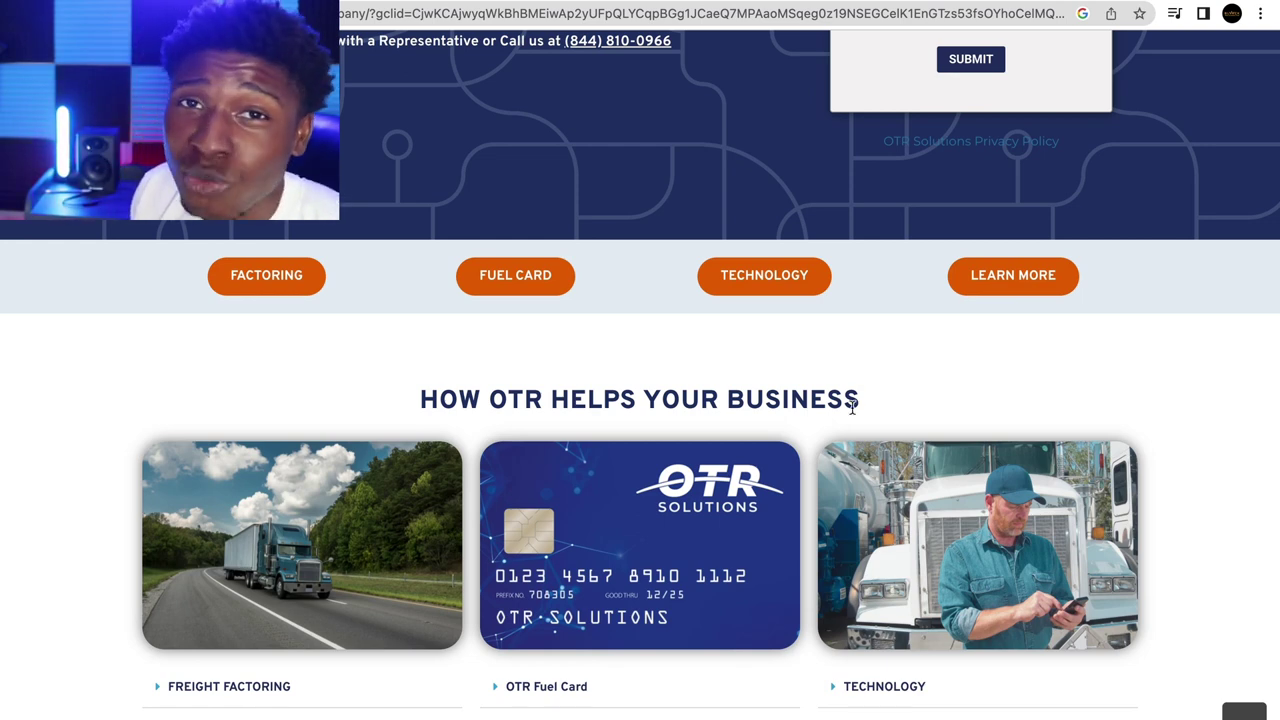
Step: Look over the OTR Solutions page section on how its factoring, fuel card and technology services help a business
{"action": "scroll", "coordinate": [852, 405], "scroll_direction": "down", "scroll_amount": 1}
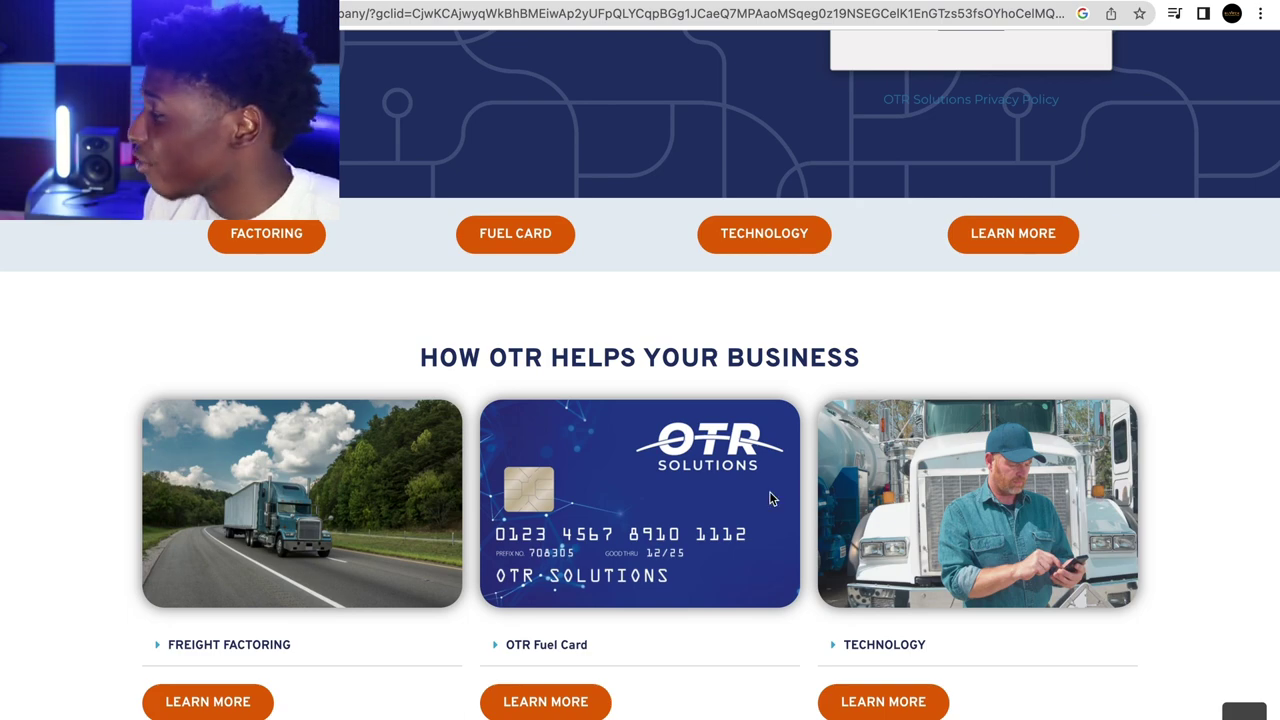
{"action": "scroll", "coordinate": [770, 497], "scroll_direction": "down", "scroll_amount": 1}
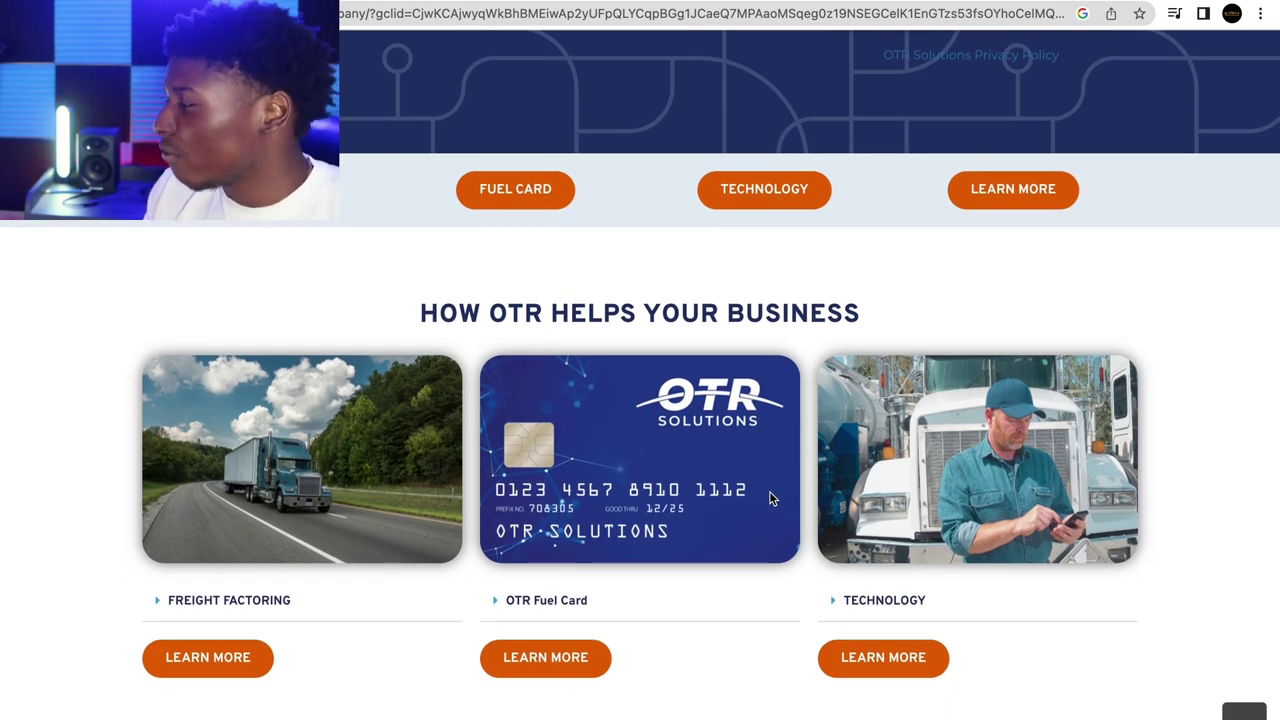
{"action": "scroll", "coordinate": [770, 497], "scroll_direction": "up", "scroll_amount": 10}
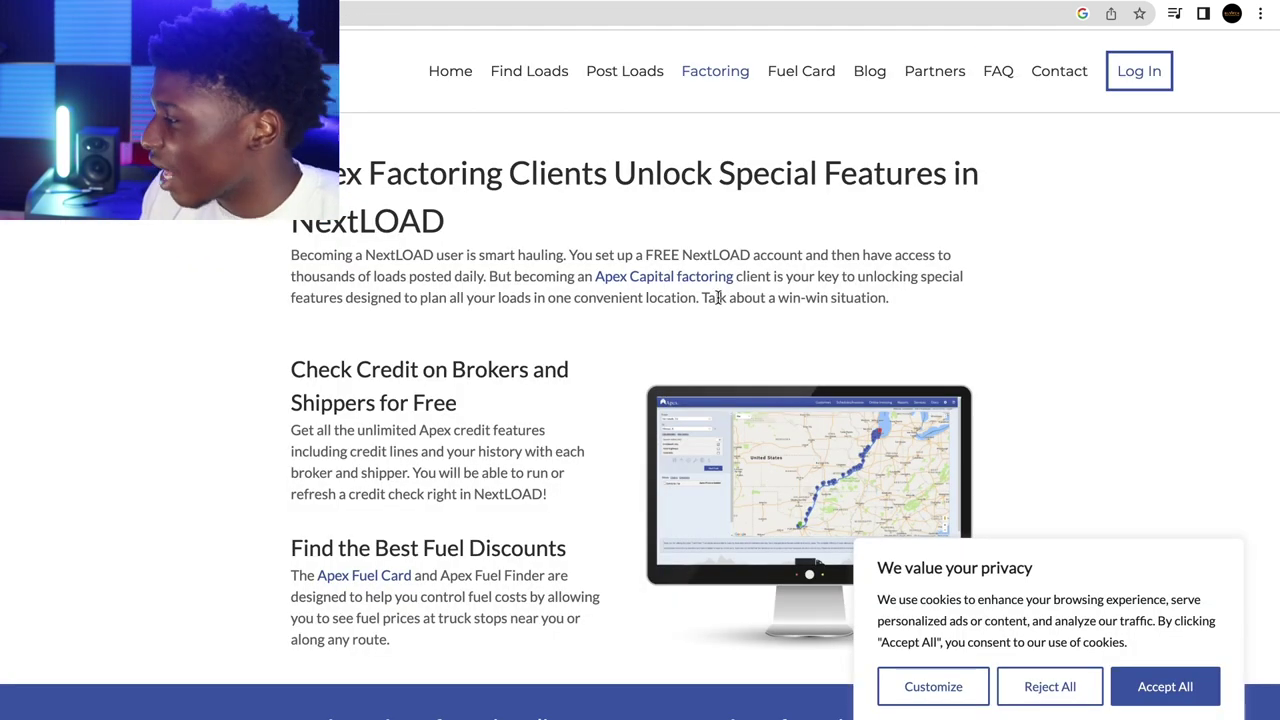
Step: Review NextLOAD's page on features for Apex factoring clients and open its Fuel Card page
{"action": "scroll", "coordinate": [717, 297], "scroll_direction": "down", "scroll_amount": 1}
{"action": "scroll", "coordinate": [717, 300], "scroll_direction": "up", "scroll_amount": 1}
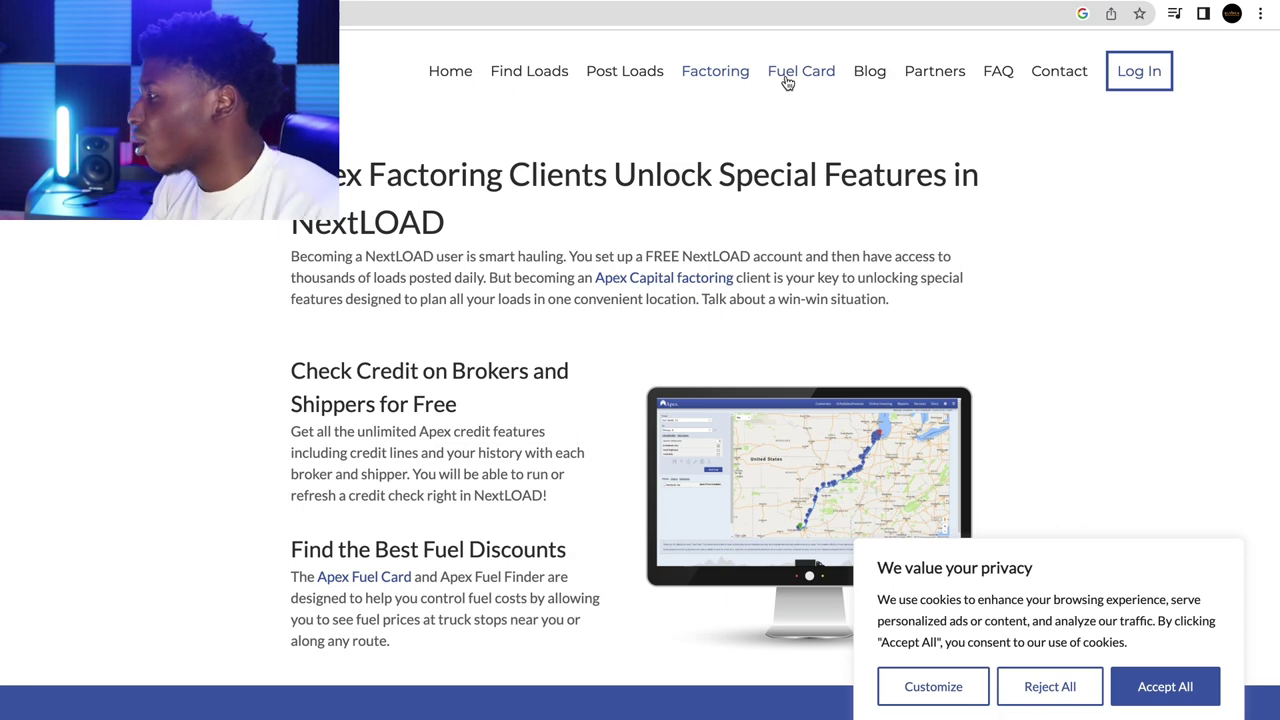
{"action": "left_click", "coordinate": [787, 80]}
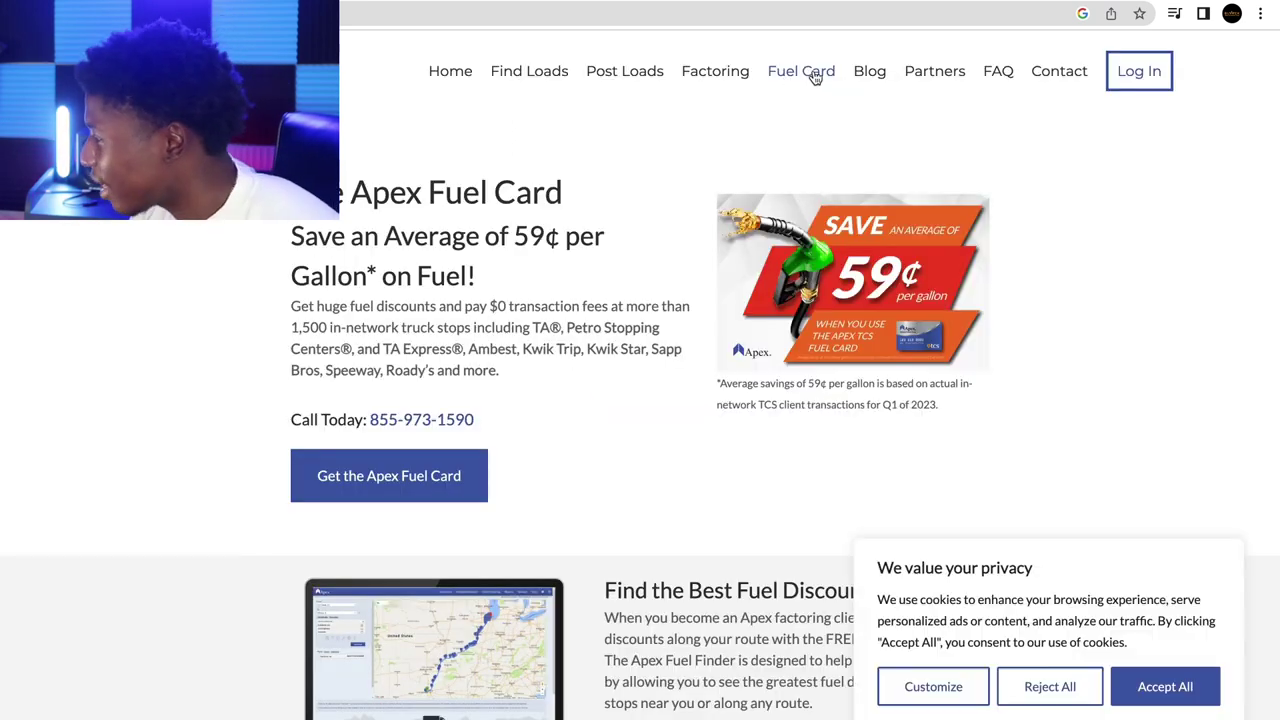
Step: Open NextLOAD's Partners page and examine the listed industry and TMS partners
{"action": "left_click", "coordinate": [922, 78]}
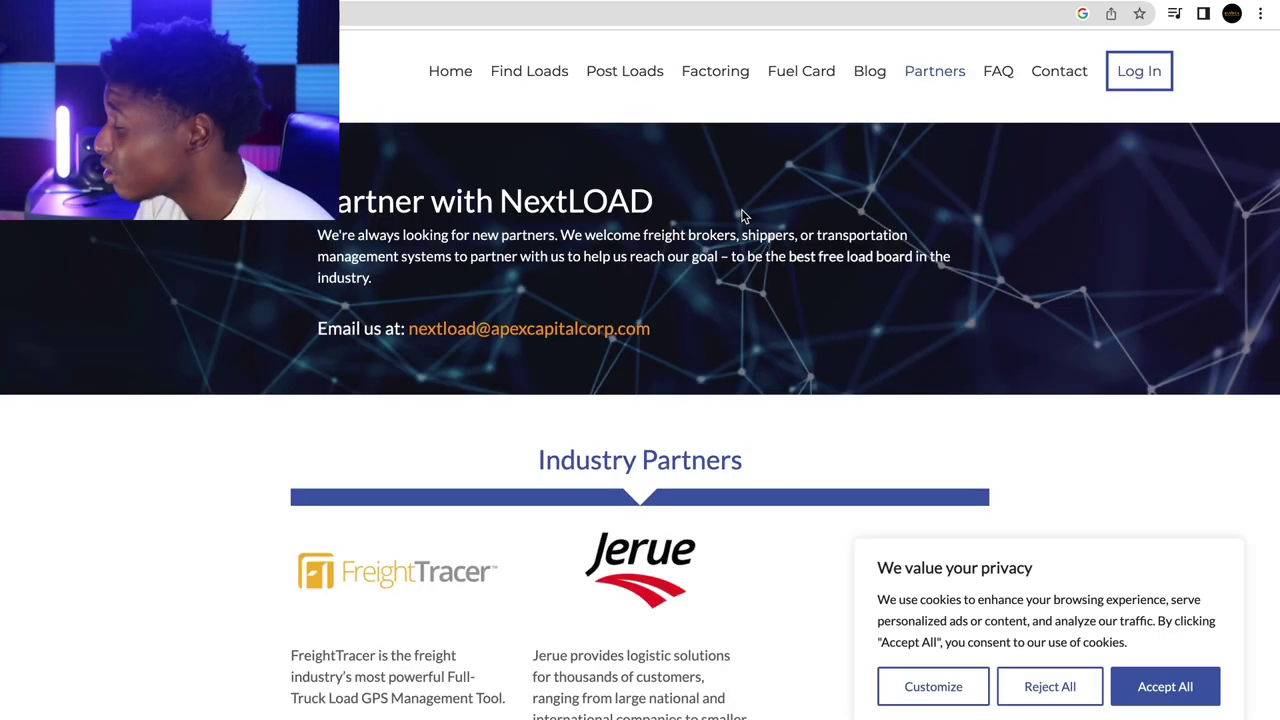
{"action": "scroll", "coordinate": [742, 215], "scroll_direction": "down", "scroll_amount": 2}
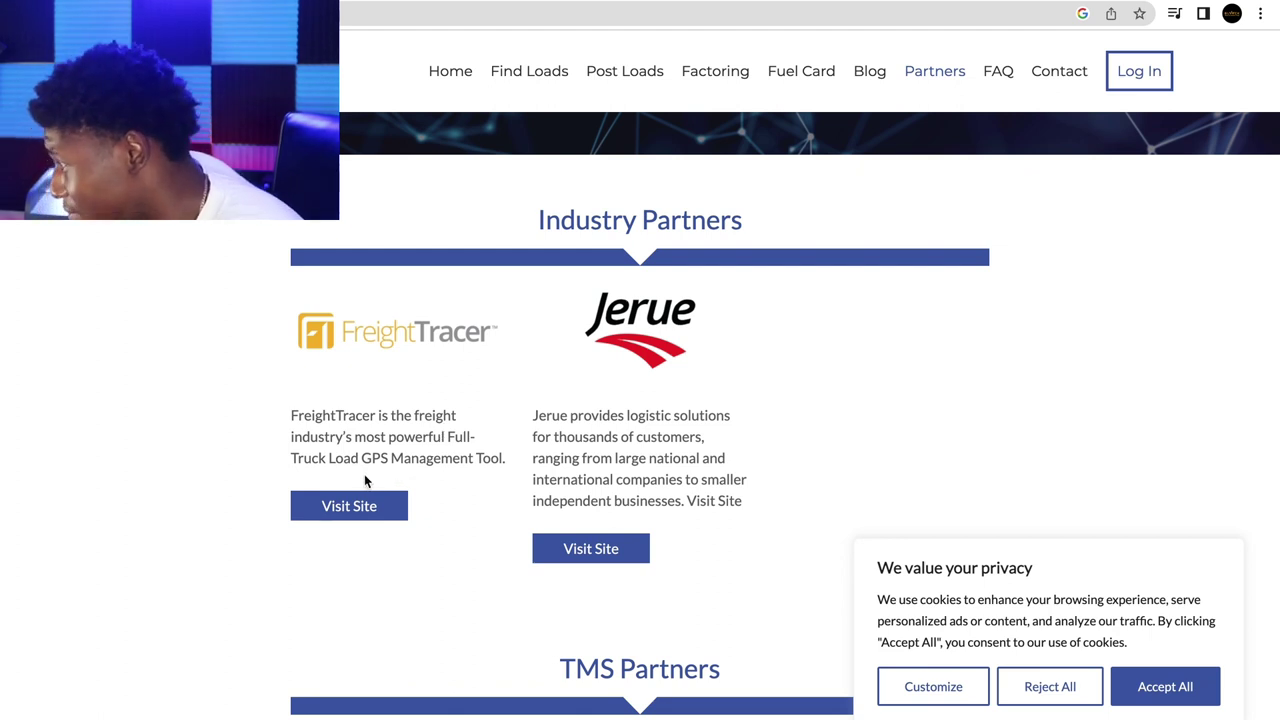
{"action": "scroll", "coordinate": [428, 476], "scroll_direction": "down", "scroll_amount": 1}
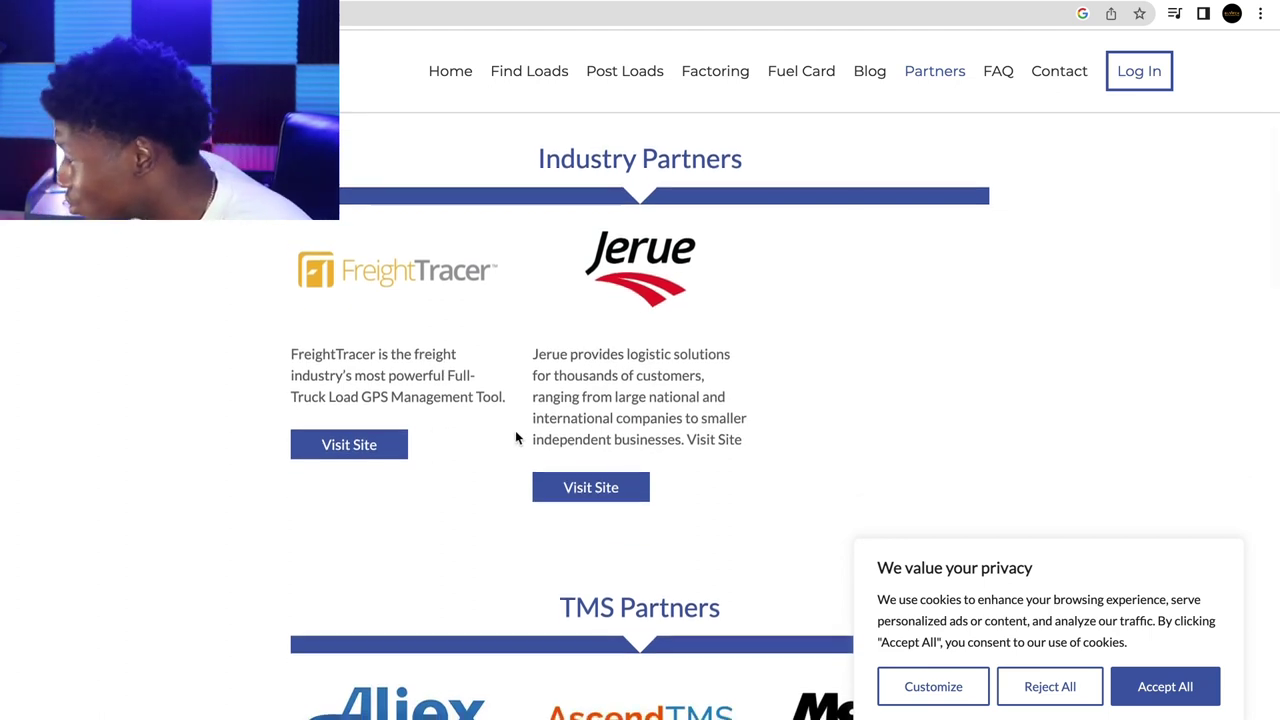
{"action": "scroll", "coordinate": [587, 440], "scroll_direction": "down", "scroll_amount": 5}
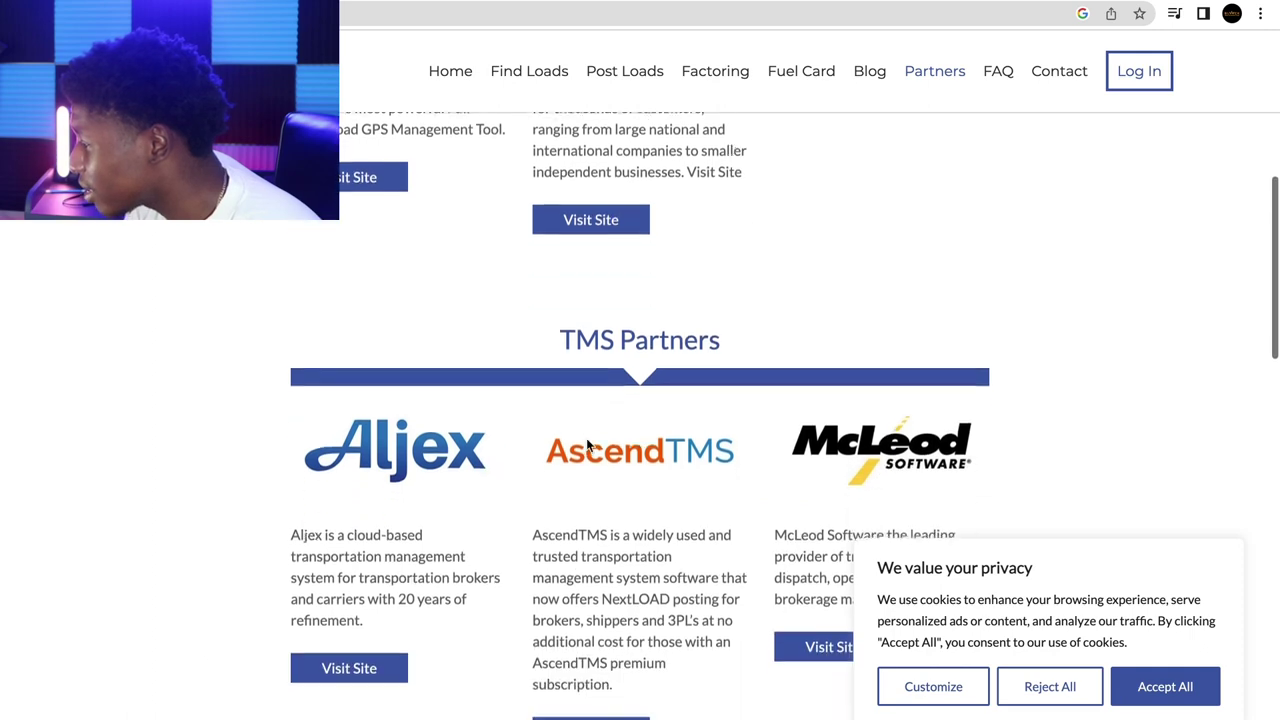
{"action": "scroll", "coordinate": [588, 446], "scroll_direction": "down", "scroll_amount": 3}
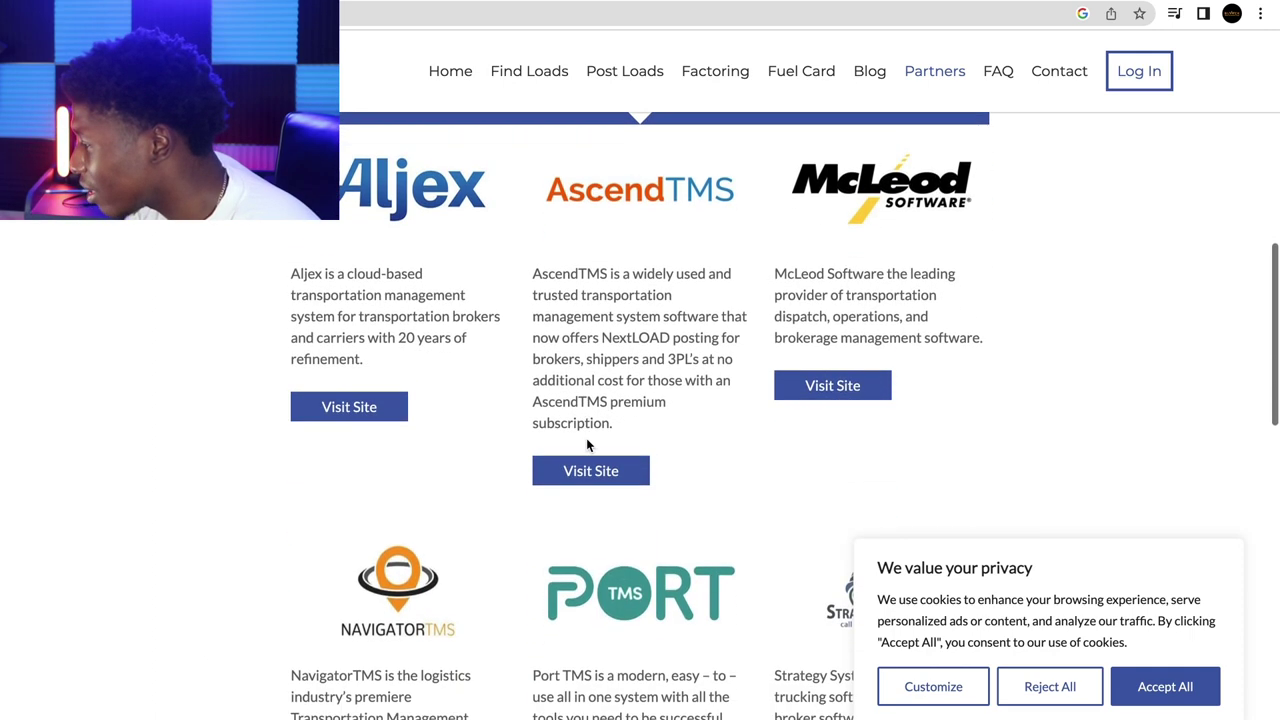
{"action": "scroll", "coordinate": [587, 445], "scroll_direction": "up", "scroll_amount": 6}
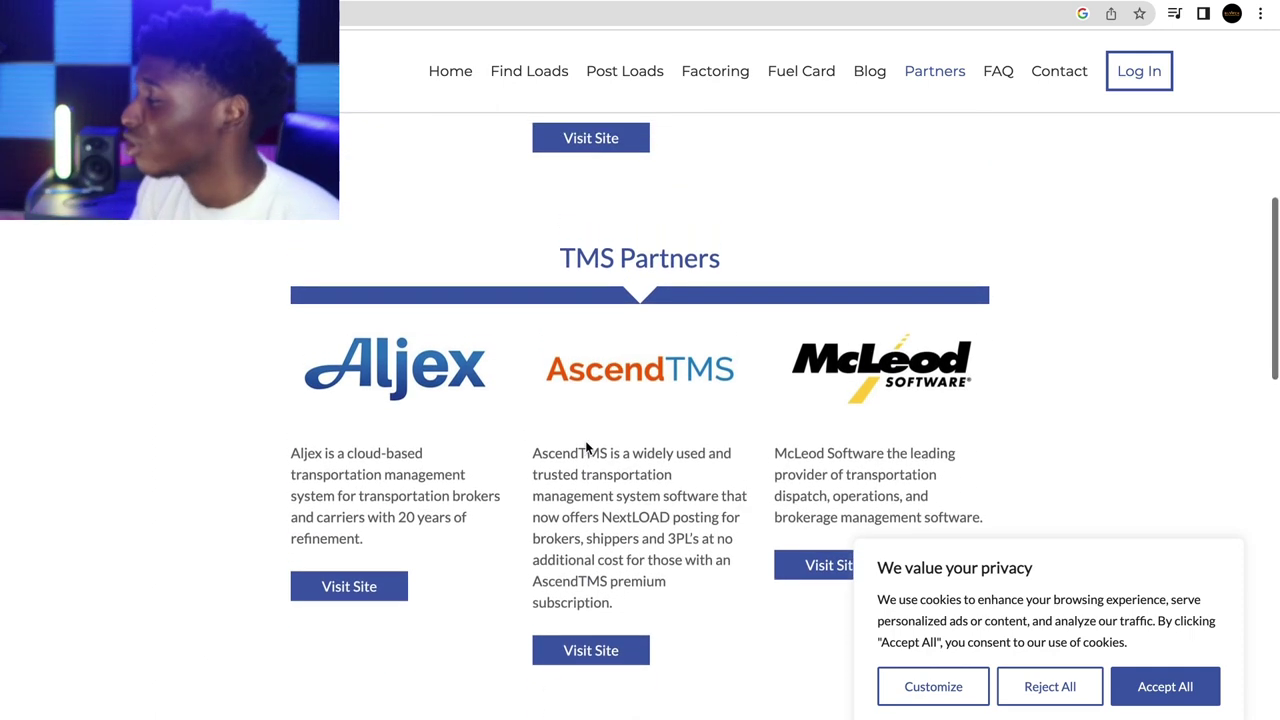
{"action": "scroll", "coordinate": [586, 442], "scroll_direction": "up", "scroll_amount": 6}
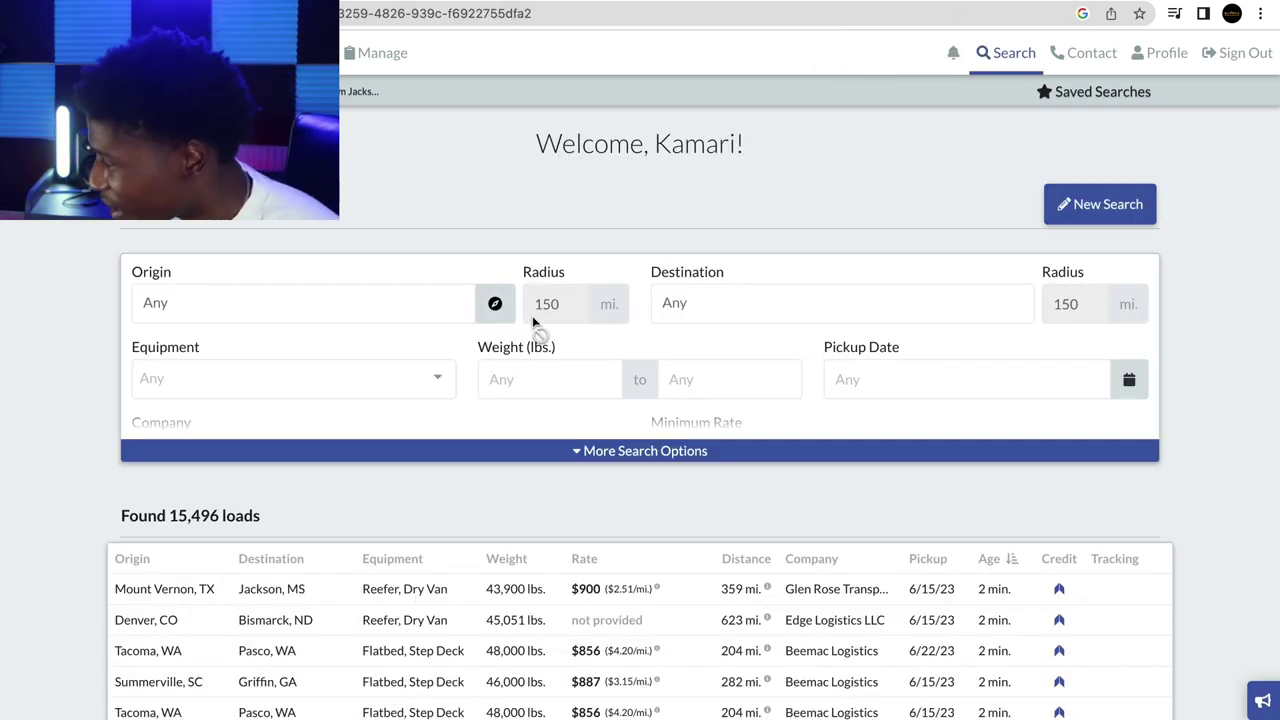
Step: Set the load search origin to Jacksonville, FL, USA
{"action": "left_click", "coordinate": [372, 313]}
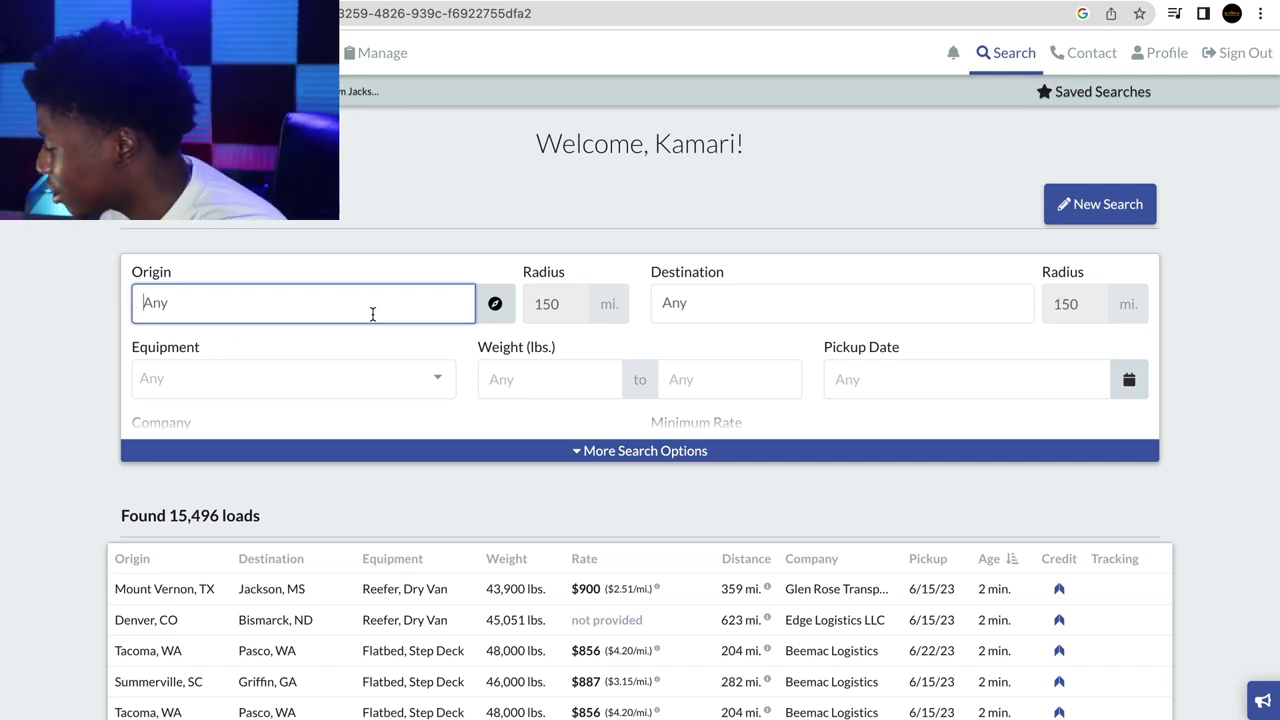
{"action": "type", "text": "jacksonville"}
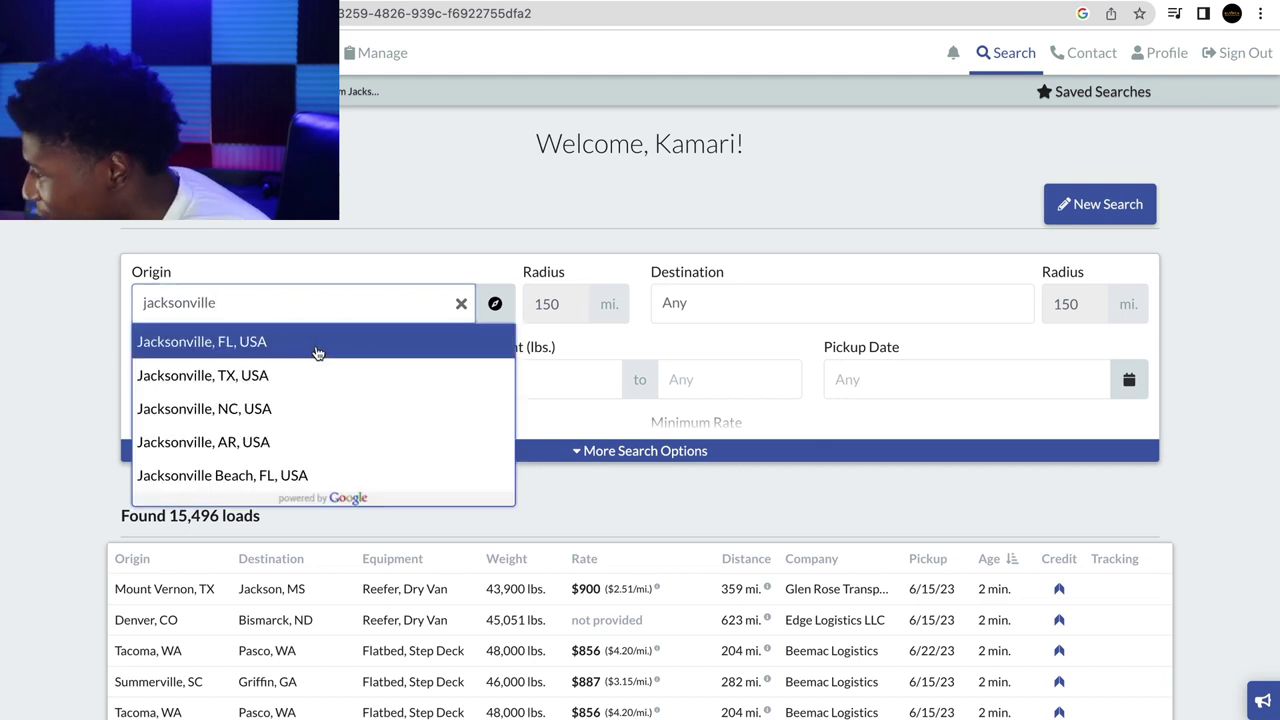
{"action": "left_click", "coordinate": [315, 345]}
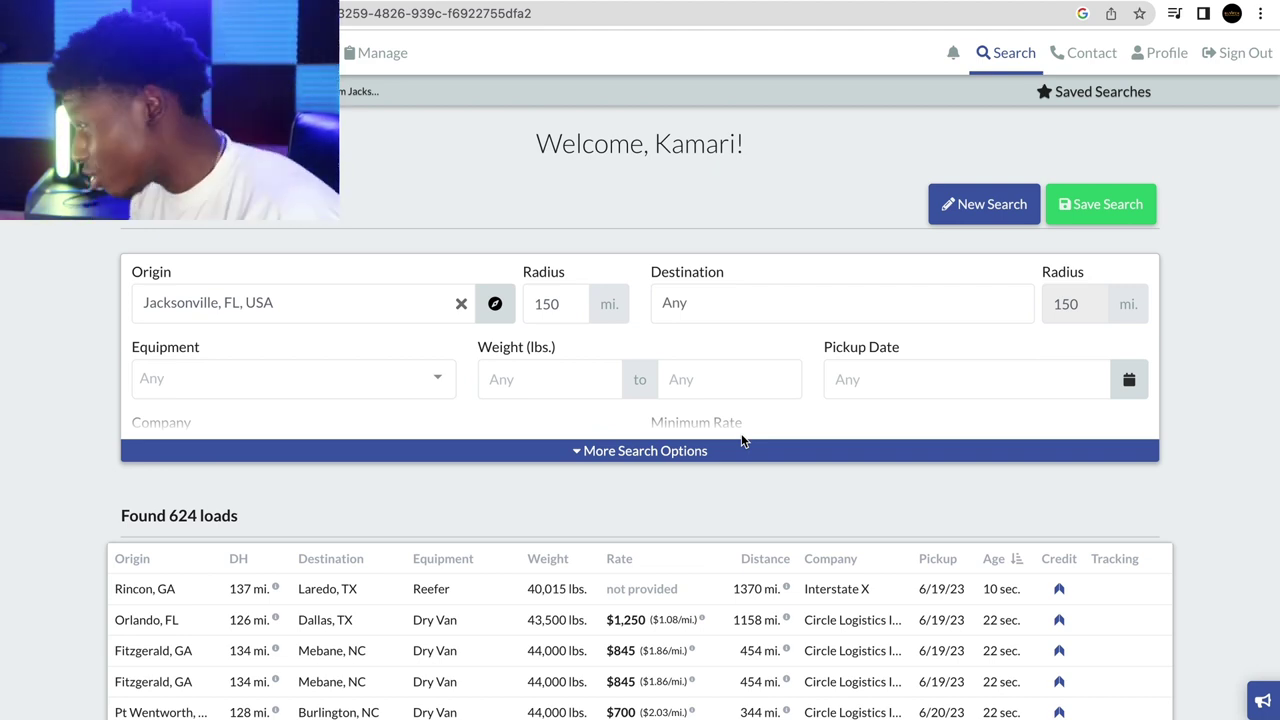
Step: Set the search radius around the origin to 200 miles
{"action": "scroll", "coordinate": [718, 371], "scroll_direction": "down", "scroll_amount": 1}
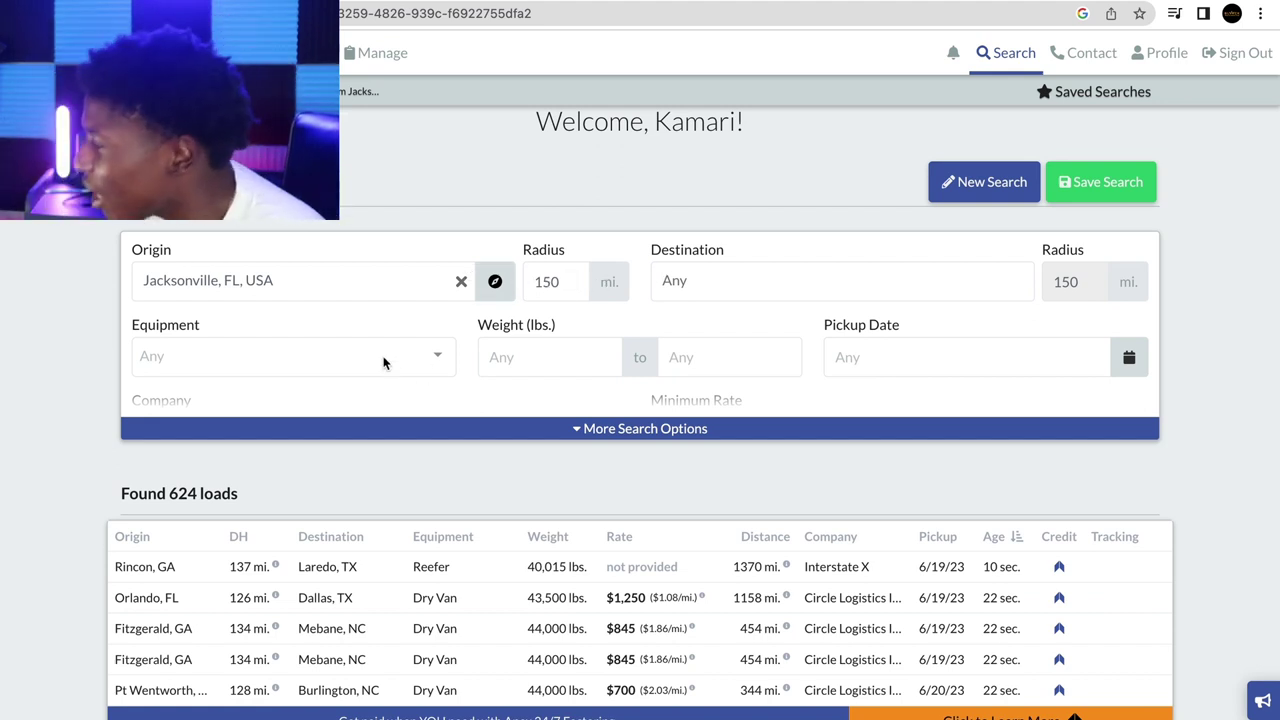
{"action": "left_click", "coordinate": [551, 282]}
{"action": "left_click", "coordinate": [571, 286]}
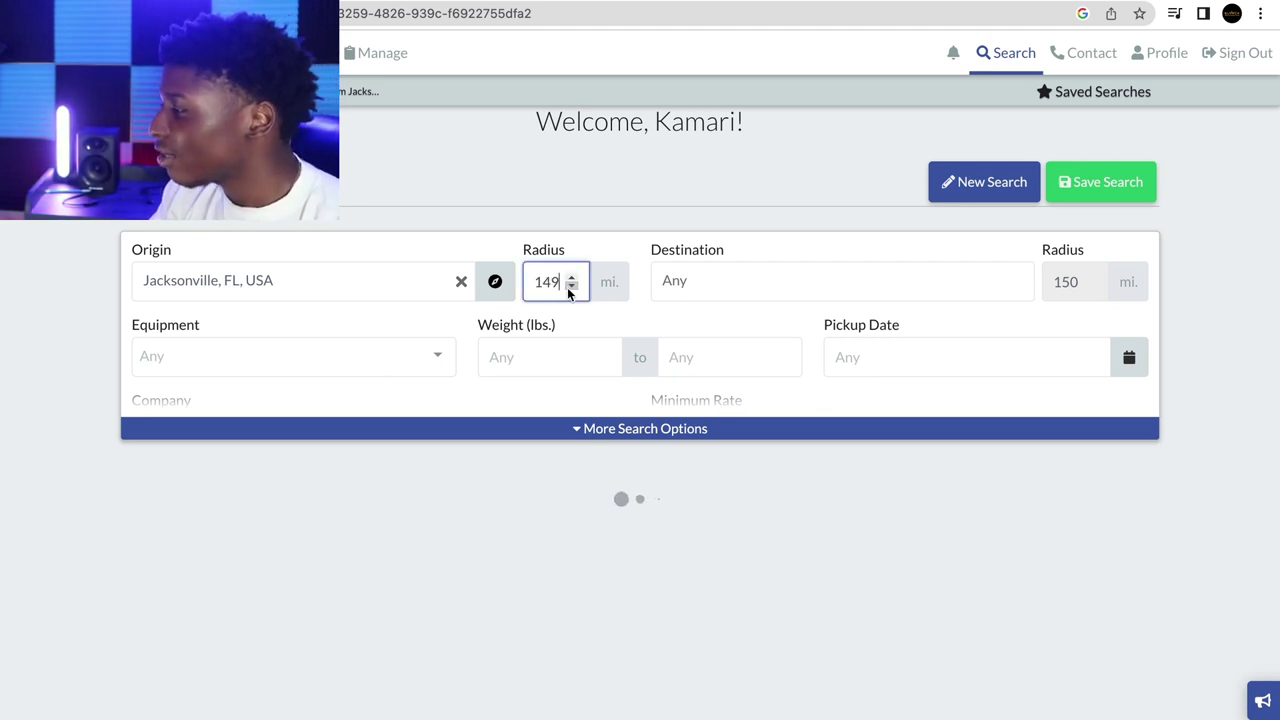
{"action": "left_click", "coordinate": [570, 287]}
{"action": "double_click", "coordinate": [571, 270]}
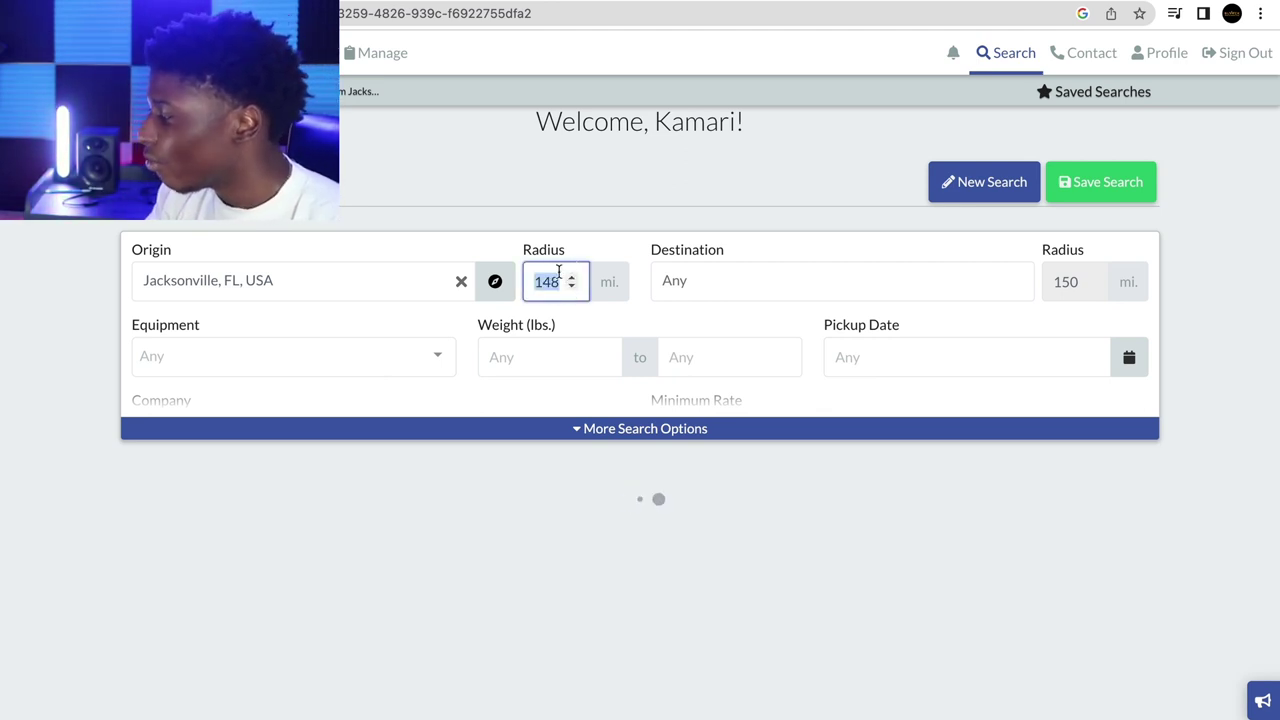
{"action": "type", "text": "200"}
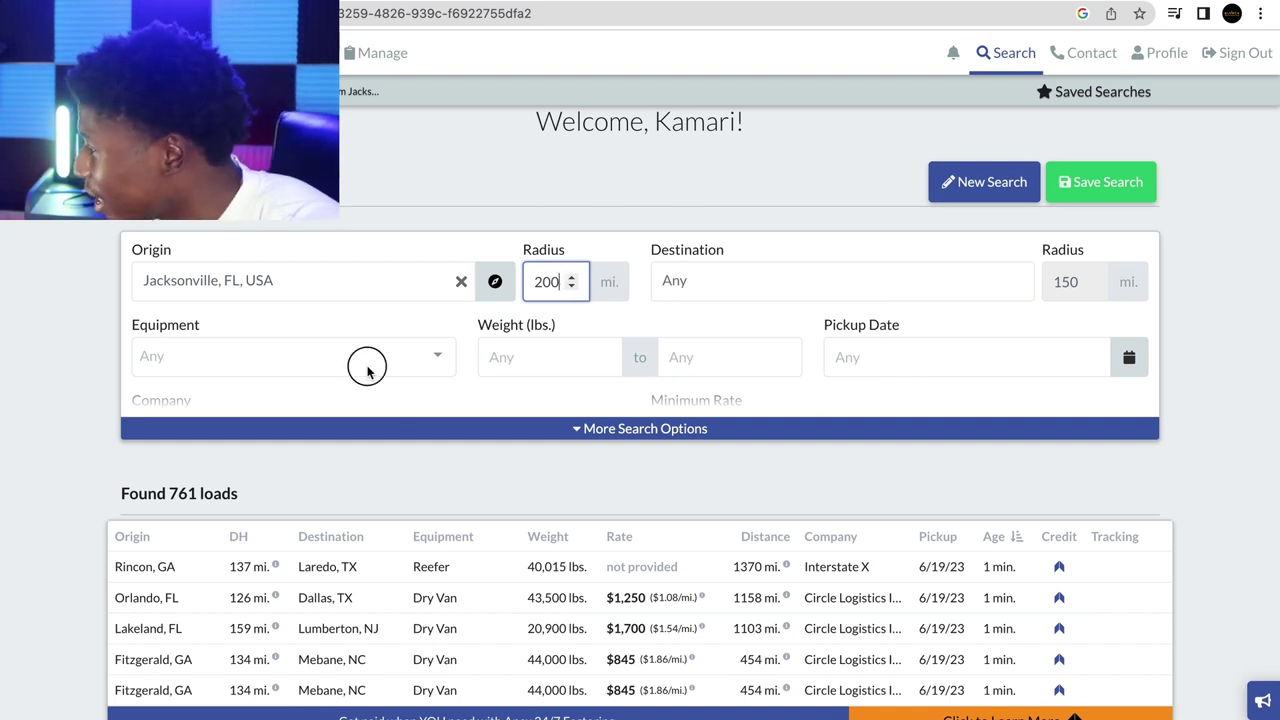
Step: Filter the load search by the Truck - Box equipment type
{"action": "left_click", "coordinate": [441, 361]}
{"action": "scroll", "coordinate": [343, 439], "scroll_direction": "down", "scroll_amount": 10}
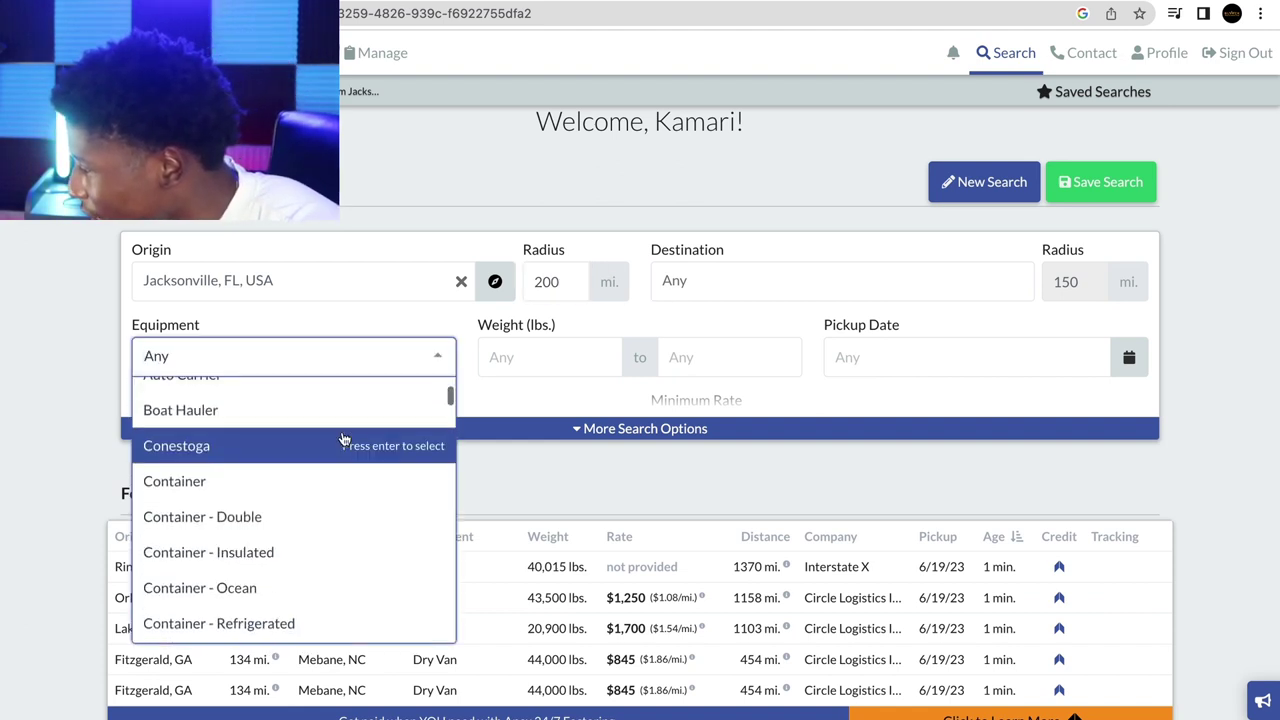
{"action": "scroll", "coordinate": [343, 439], "scroll_direction": "down", "scroll_amount": 3}
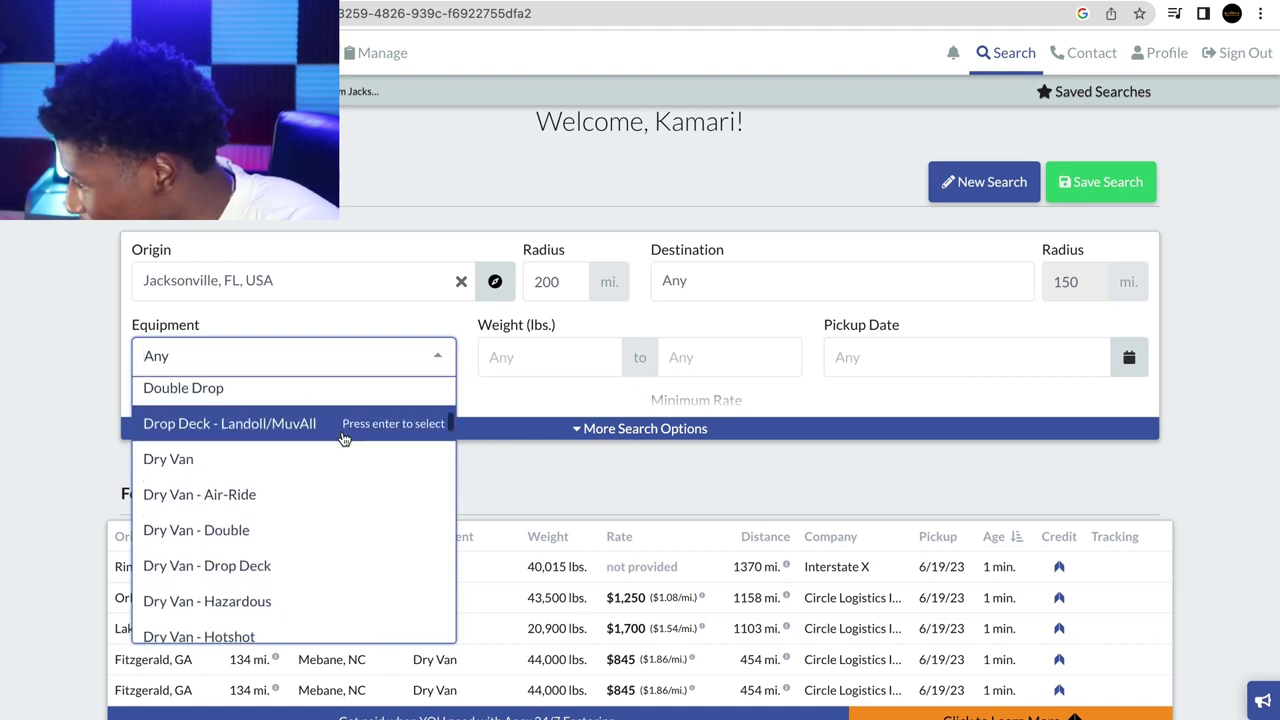
{"action": "scroll", "coordinate": [343, 439], "scroll_direction": "down", "scroll_amount": 15}
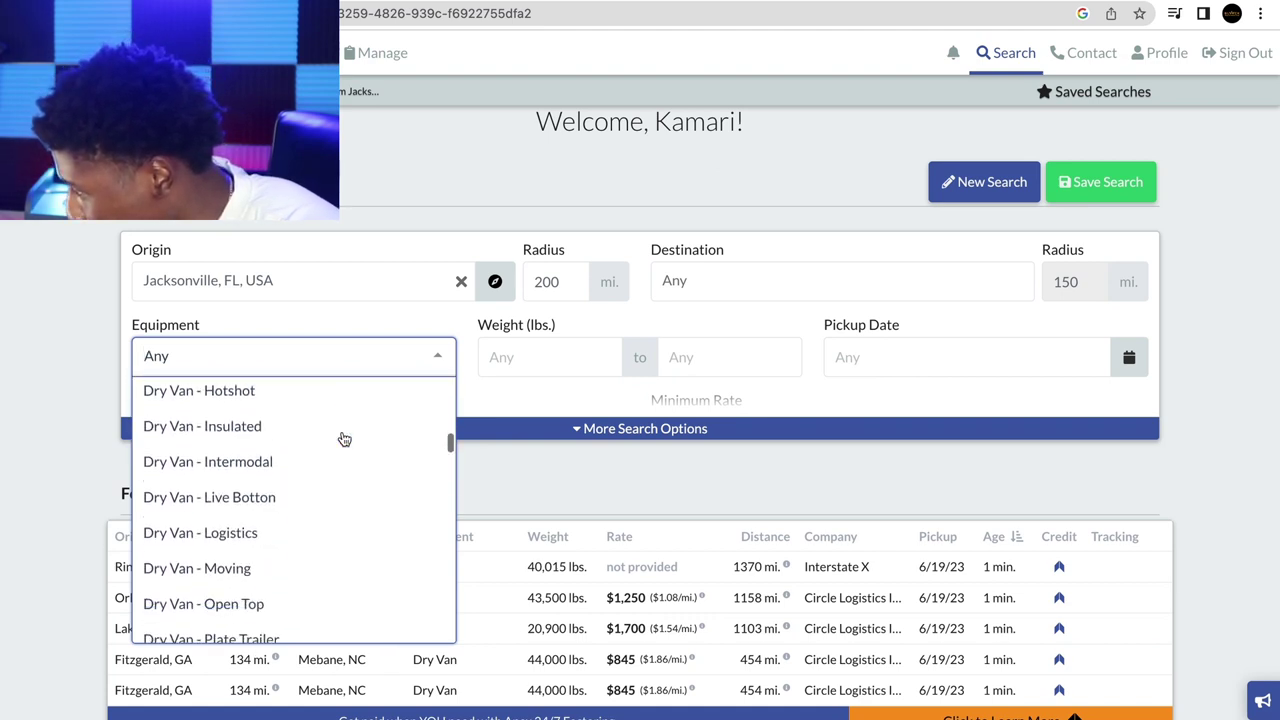
{"action": "scroll", "coordinate": [343, 439], "scroll_direction": "down", "scroll_amount": 11}
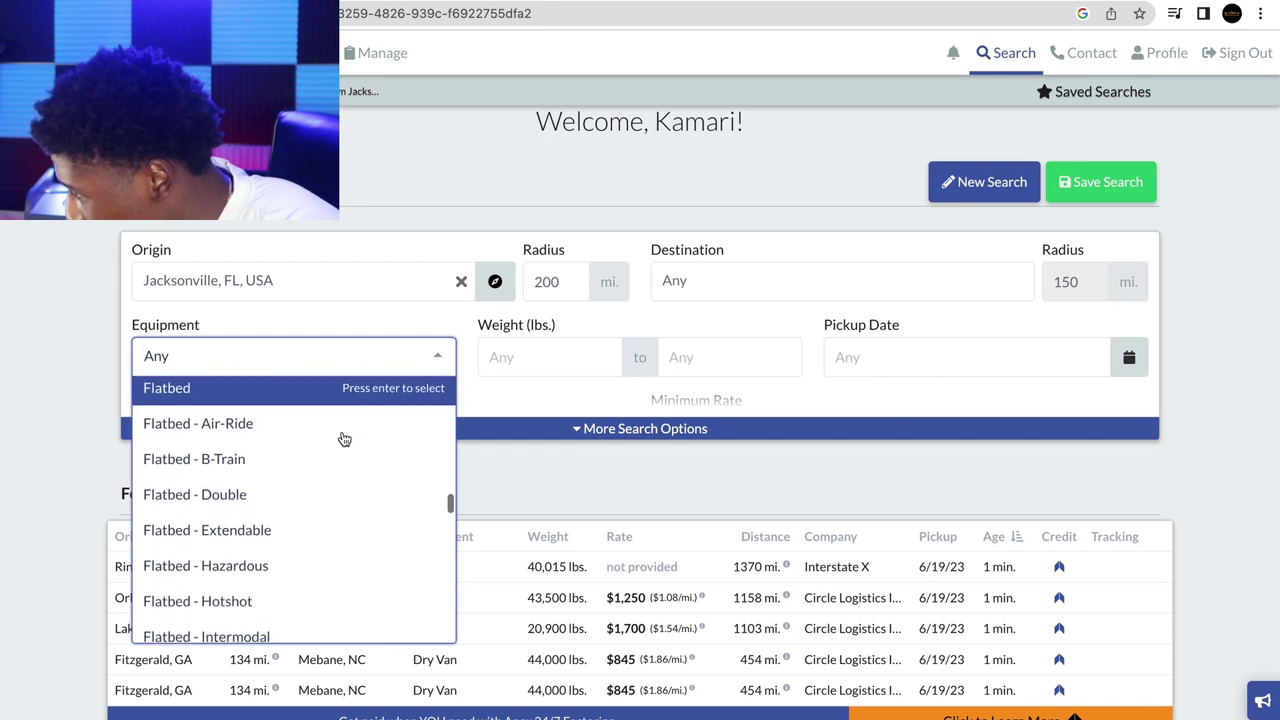
{"action": "scroll", "coordinate": [343, 439], "scroll_direction": "down", "scroll_amount": 7}
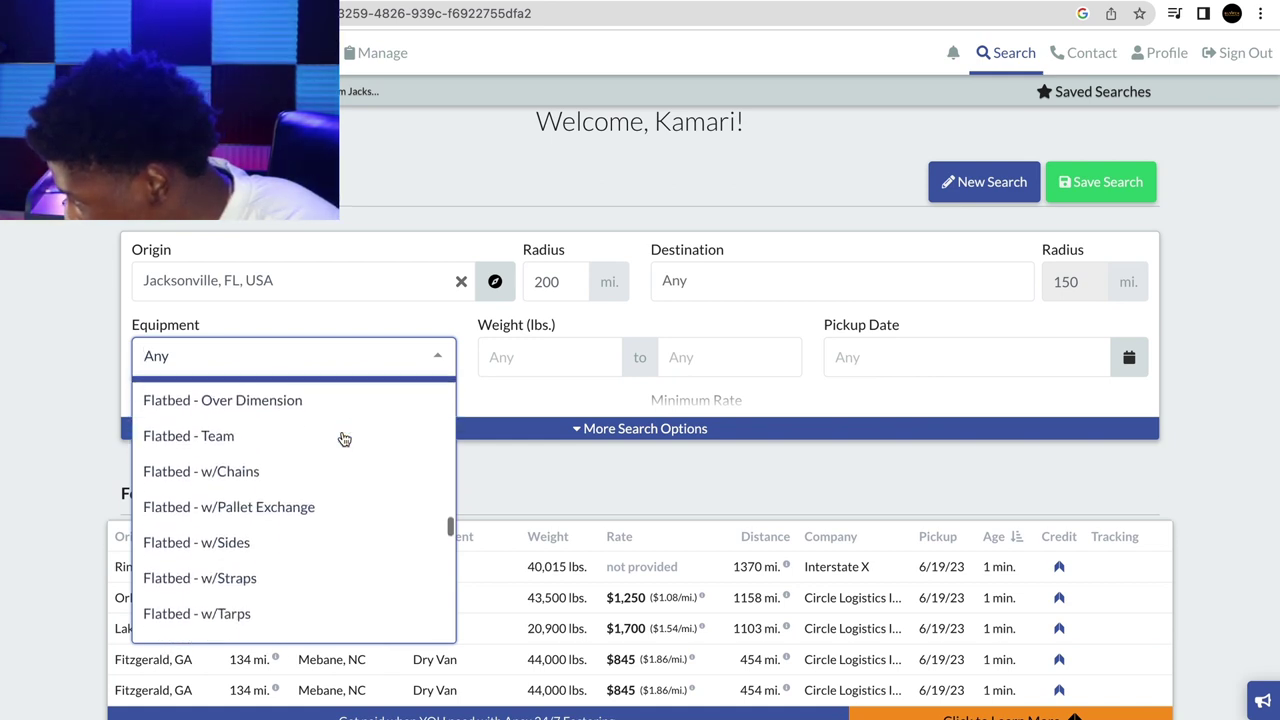
{"action": "scroll", "coordinate": [343, 439], "scroll_direction": "down", "scroll_amount": 6}
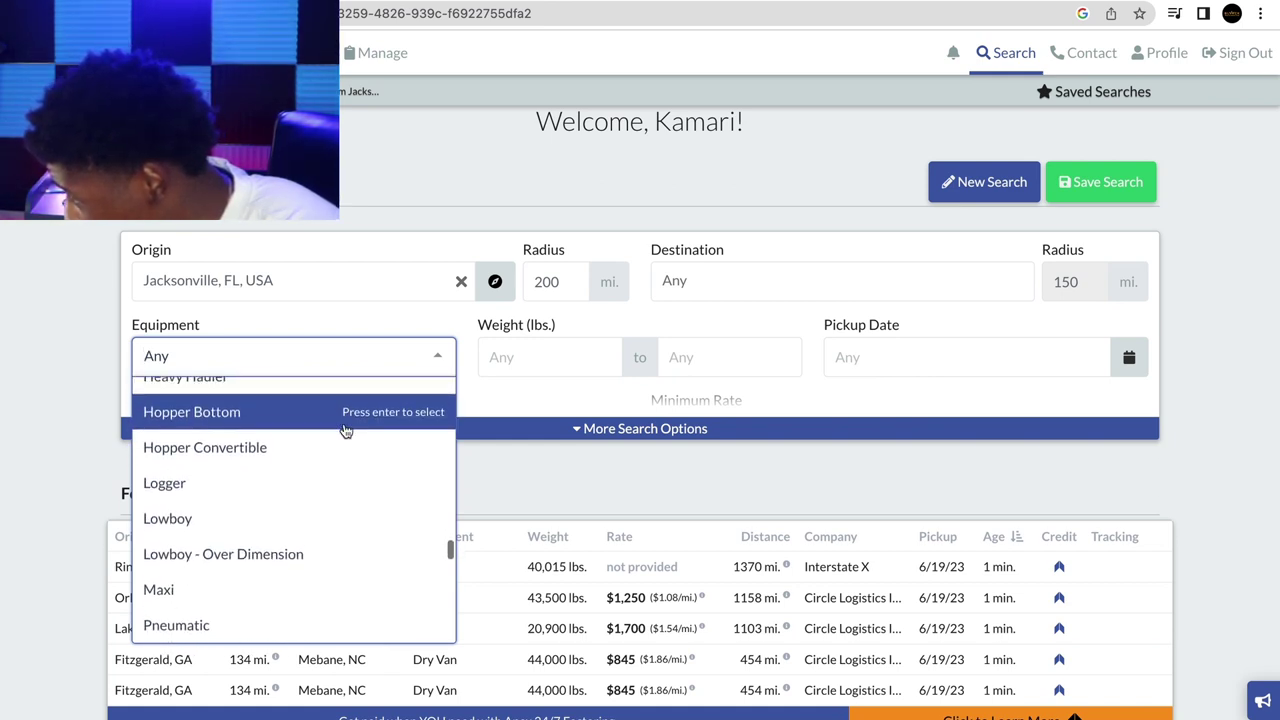
{"action": "scroll", "coordinate": [352, 411], "scroll_direction": "down", "scroll_amount": 3}
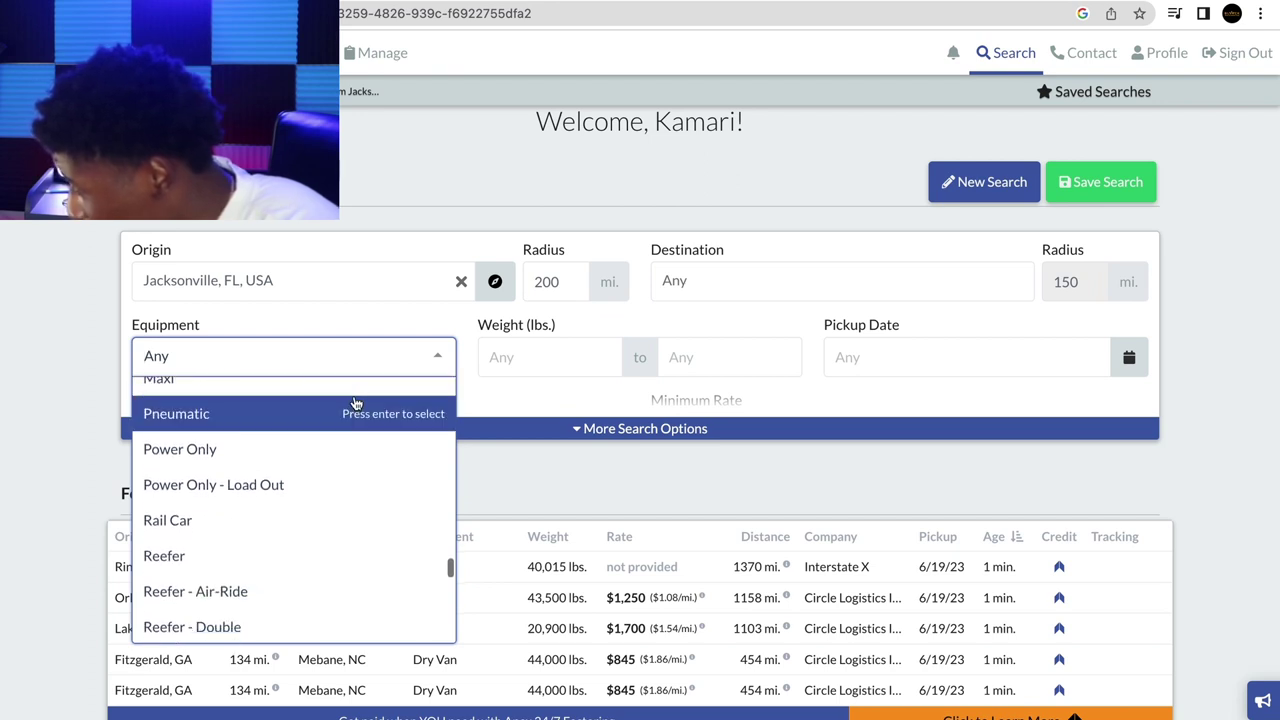
{"action": "scroll", "coordinate": [324, 488], "scroll_direction": "down", "scroll_amount": 9}
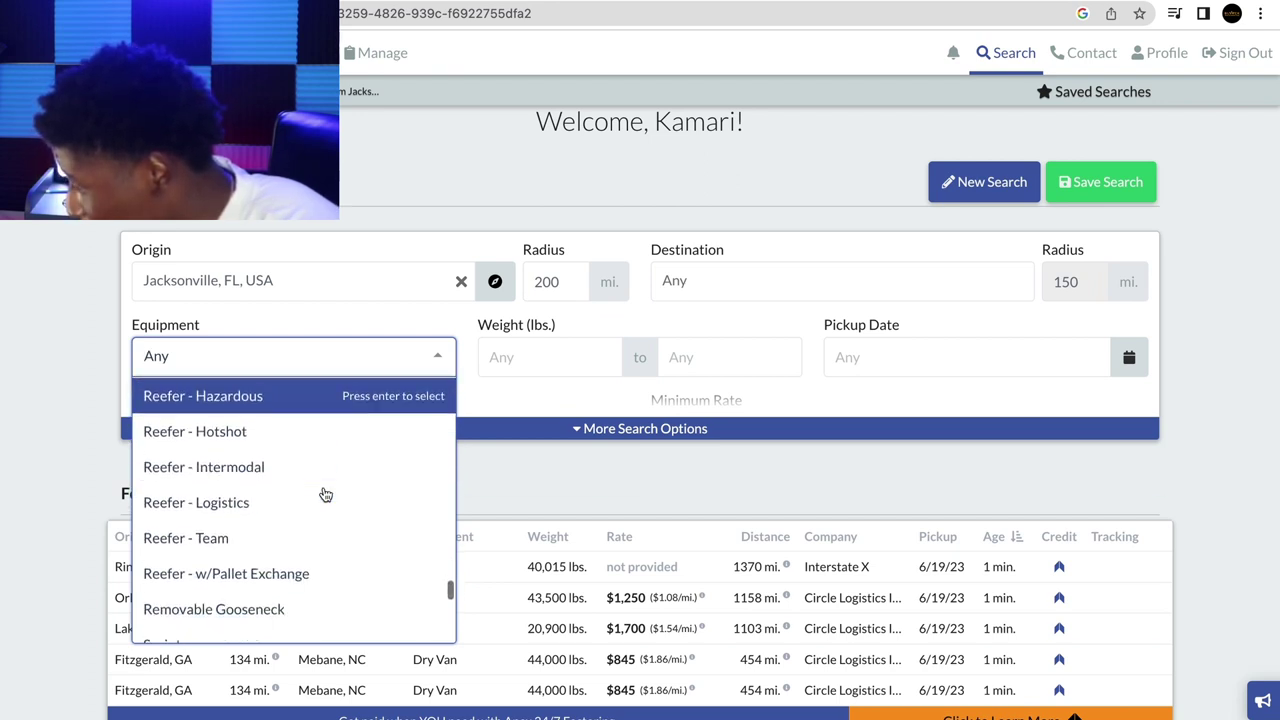
{"action": "scroll", "coordinate": [325, 494], "scroll_direction": "down", "scroll_amount": 5}
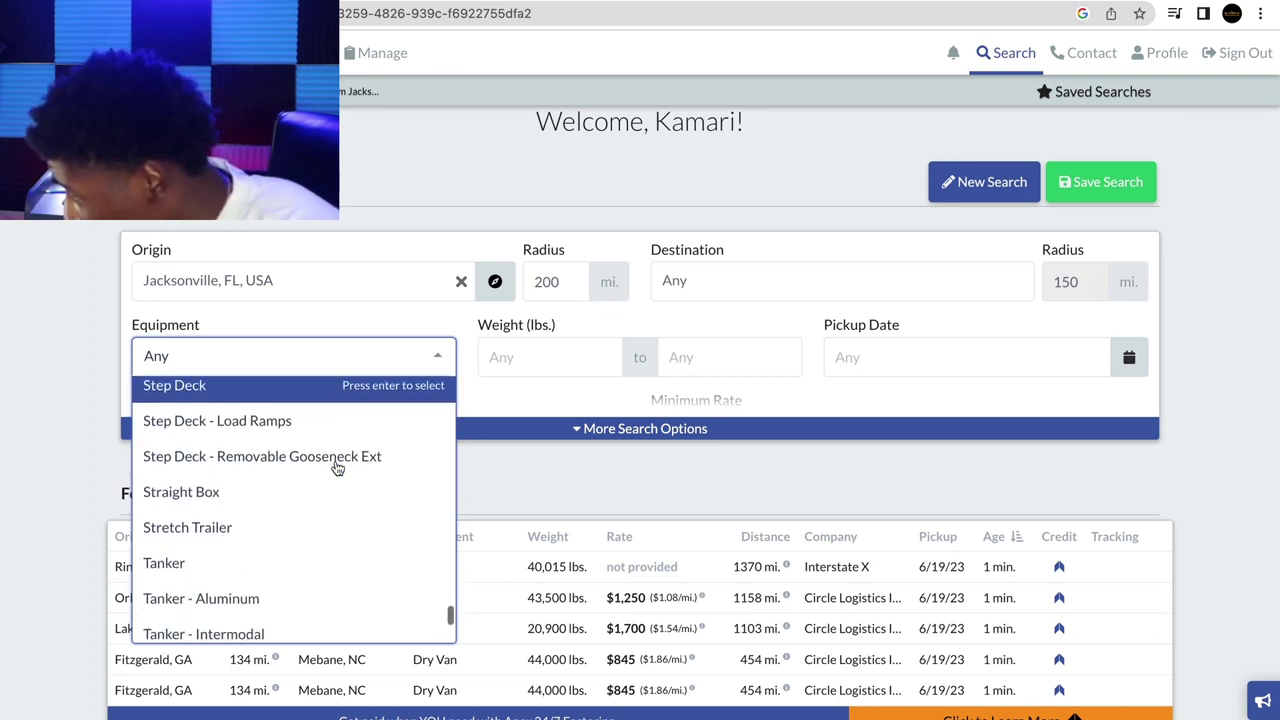
{"action": "scroll", "coordinate": [316, 521], "scroll_direction": "down", "scroll_amount": 4}
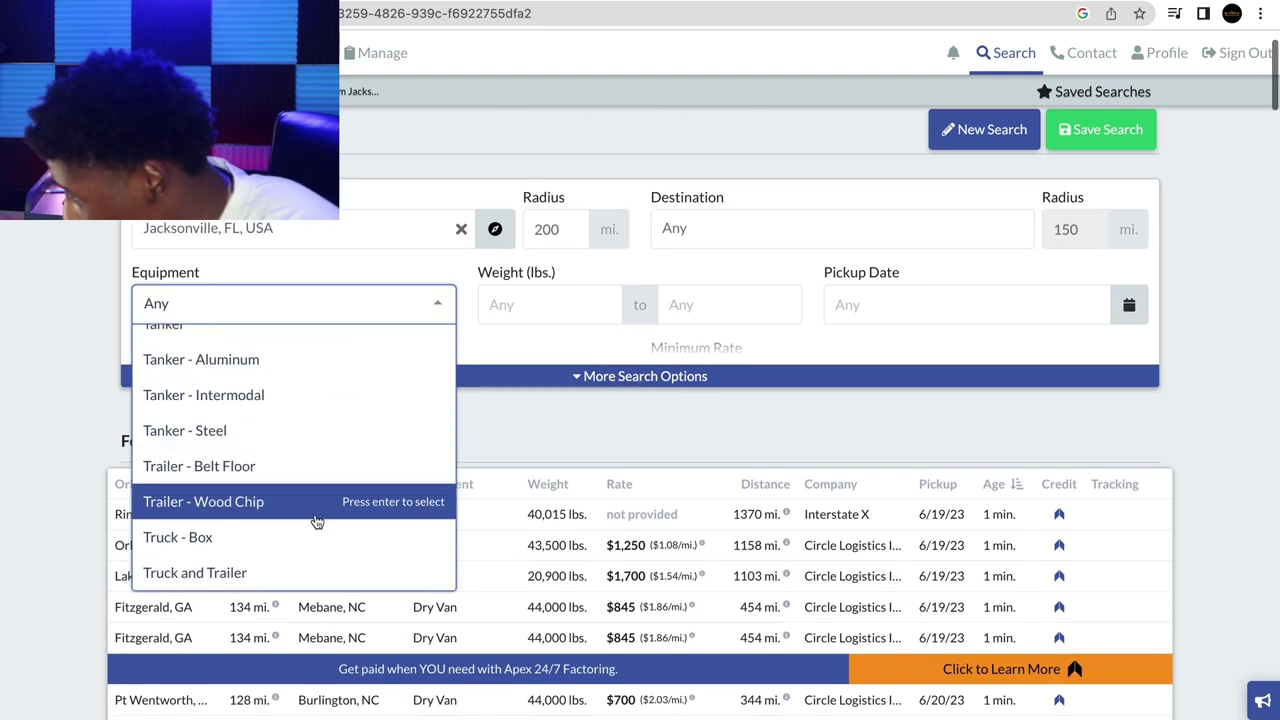
{"action": "left_click", "coordinate": [308, 545]}
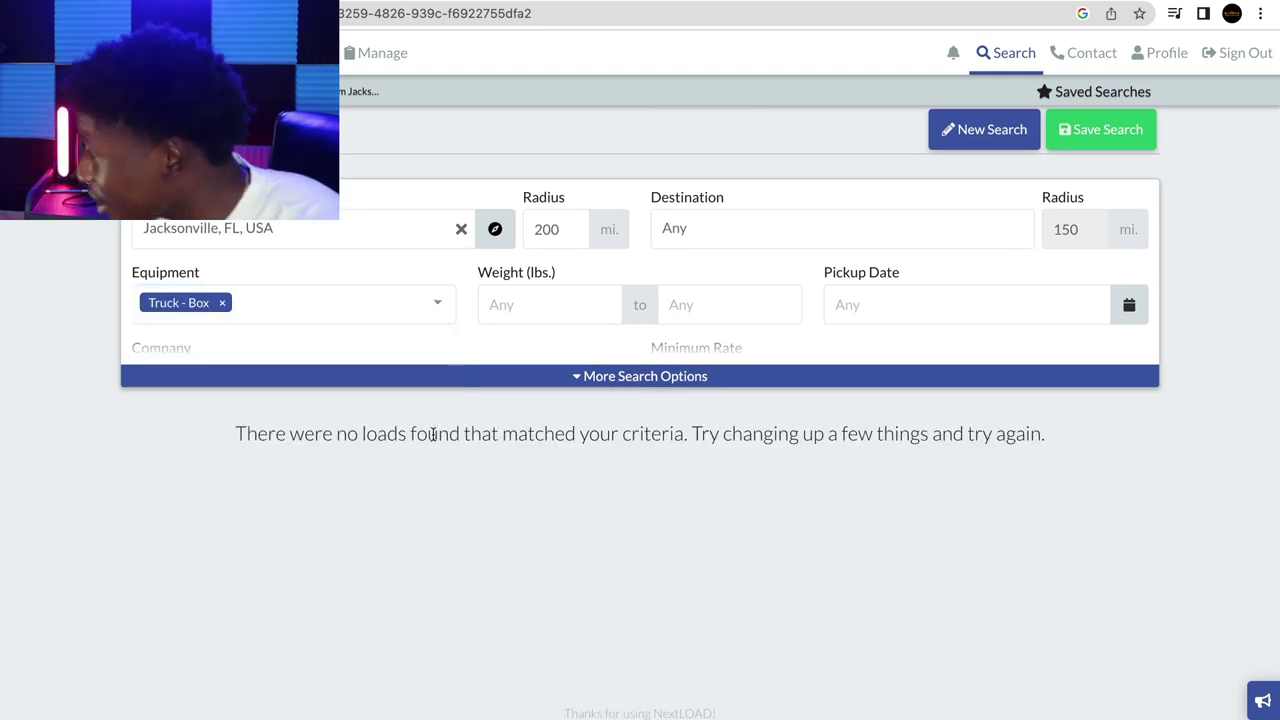
{"action": "left_click", "coordinate": [389, 304]}
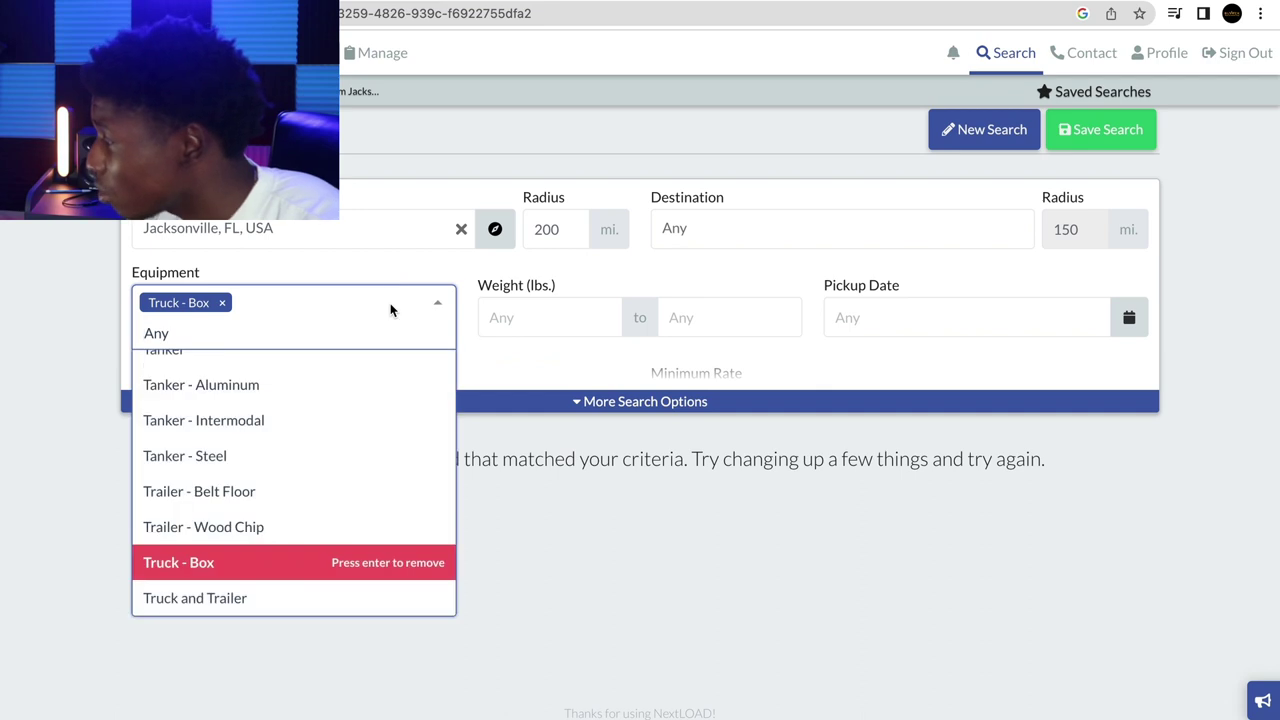
{"action": "left_click", "coordinate": [425, 307]}
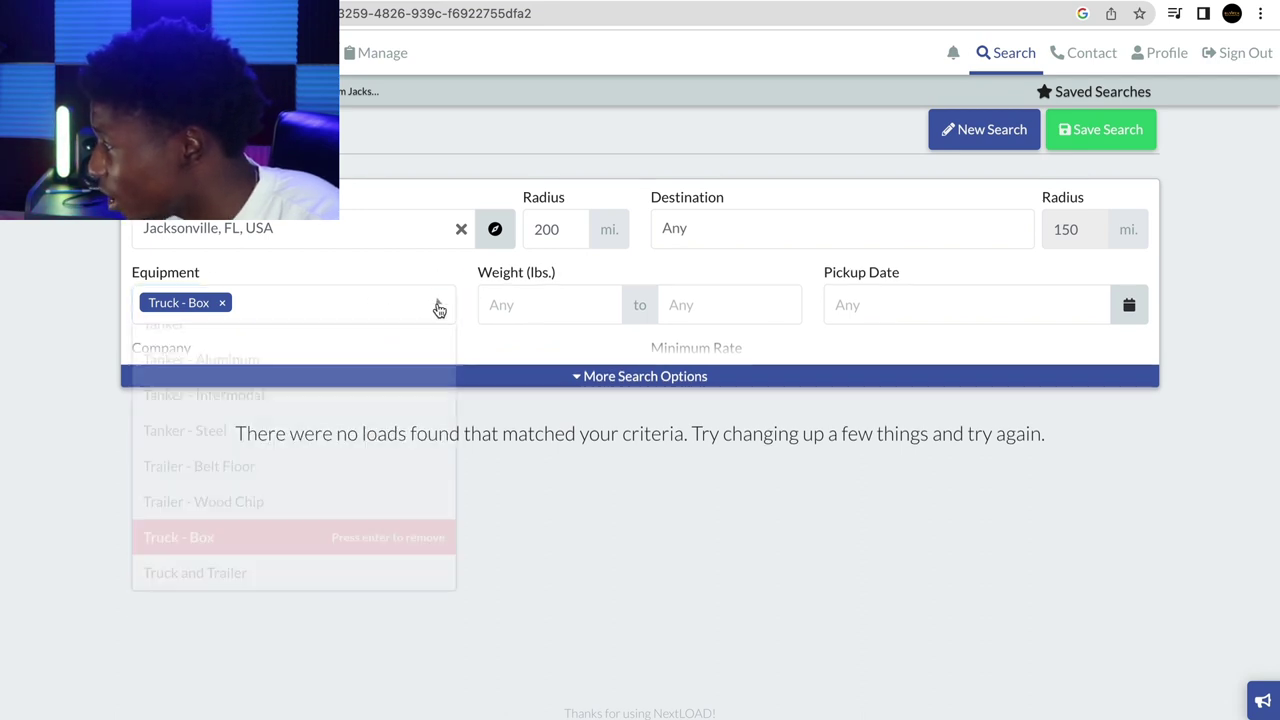
{"action": "left_click", "coordinate": [513, 306]}
{"action": "type", "text": "1"}
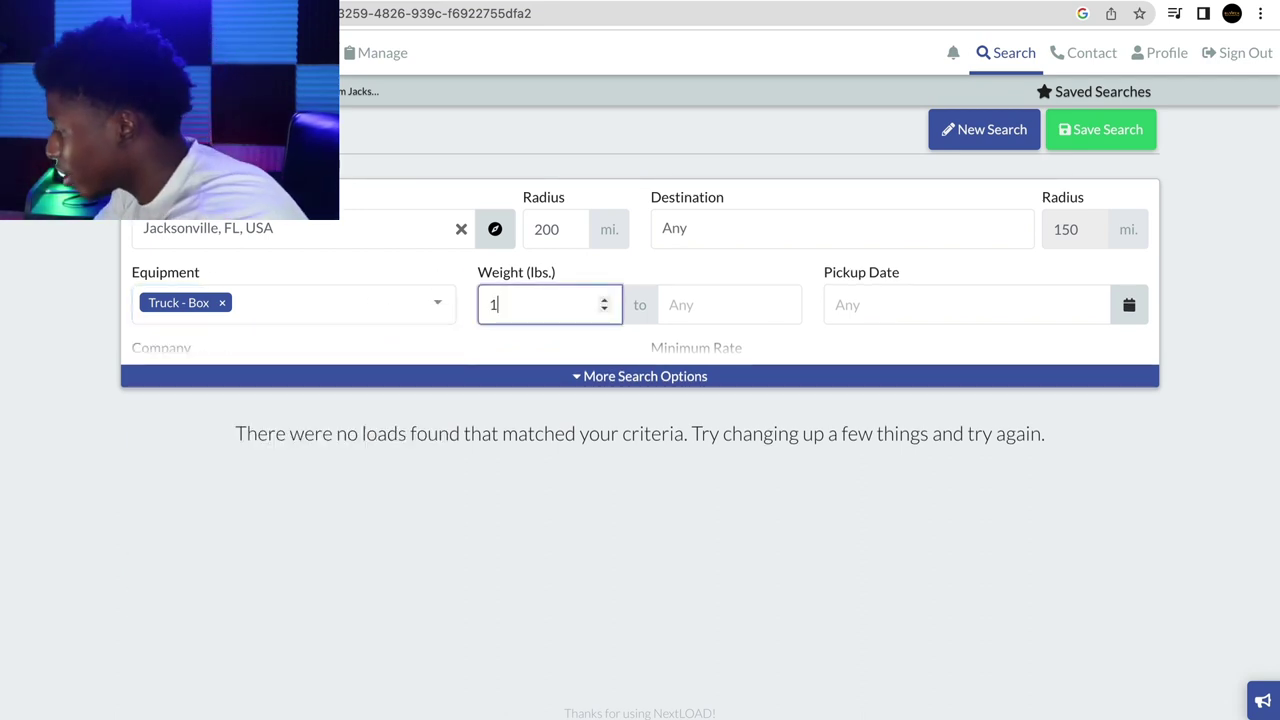
{"action": "type", "text": "0000"}
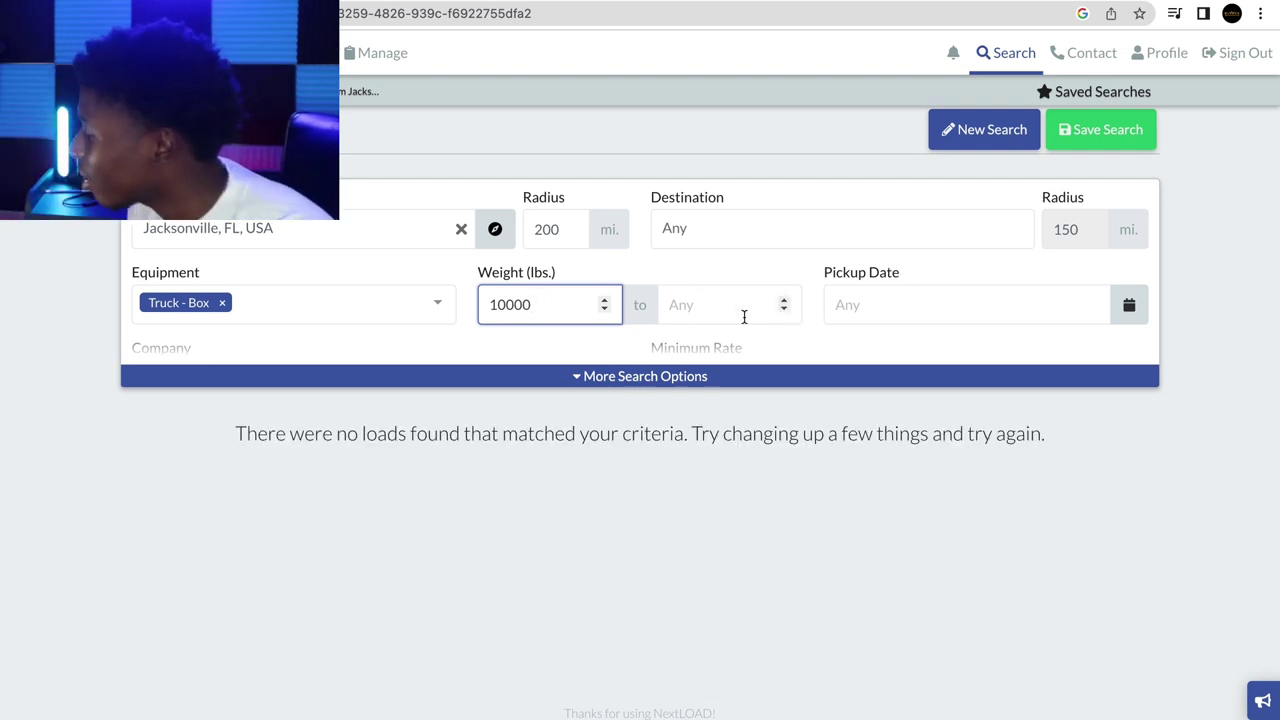
{"action": "key", "text": "BackSpace"}
{"action": "key", "text": "BackSpace"}
{"action": "key", "text": "BackSpace"}
{"action": "key", "text": "BackSpace"}
{"action": "key", "text": "BackSpace"}
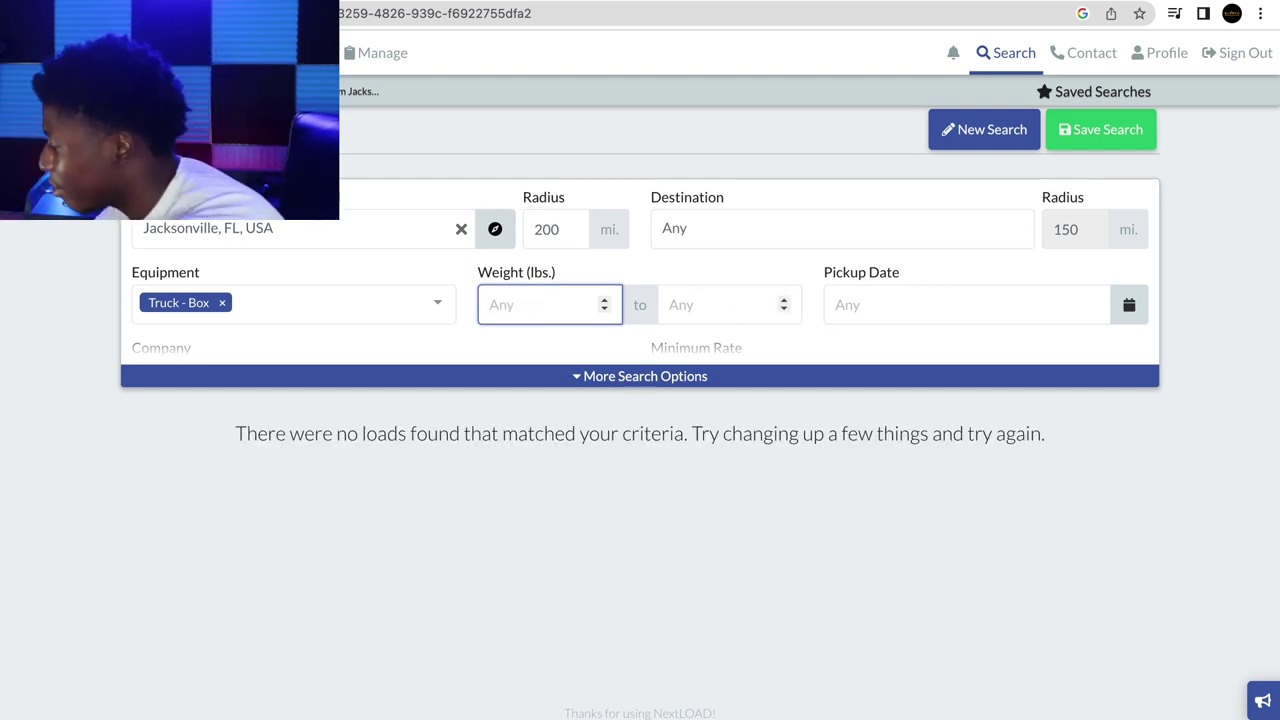
Step: Limit the load search to weights from 2000 to 10000 lbs
{"action": "type", "text": "2000"}
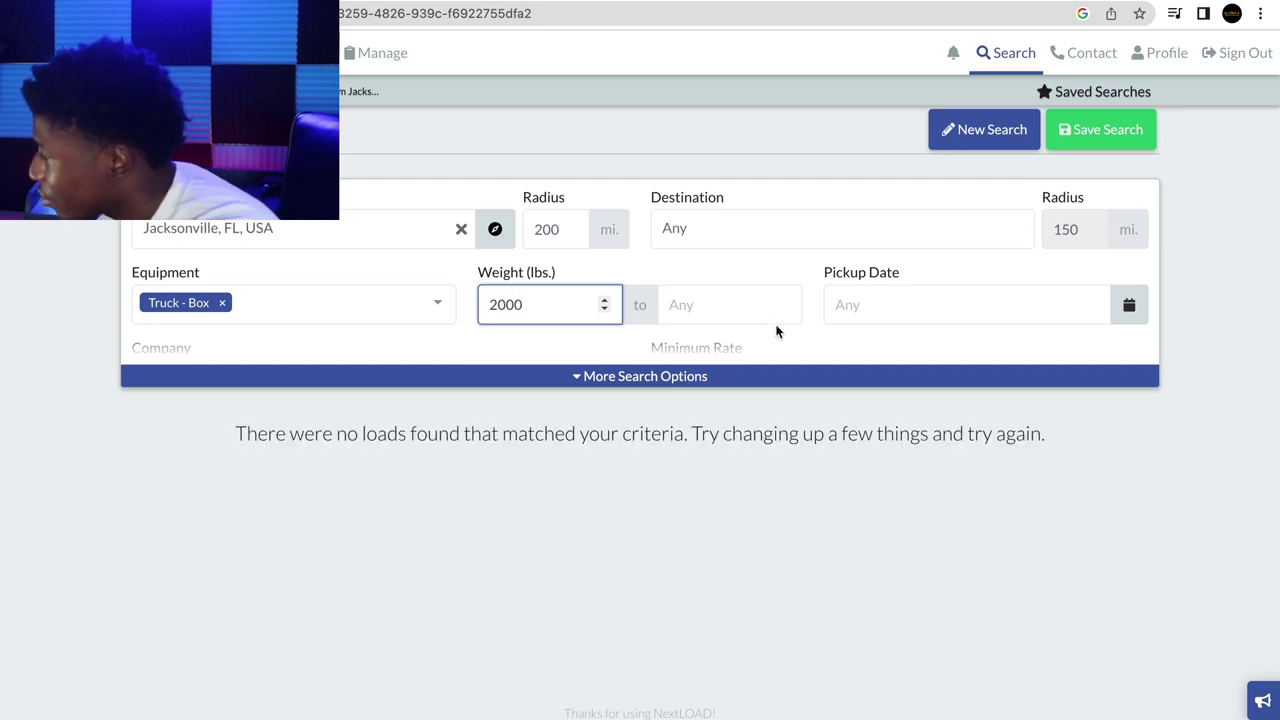
{"action": "left_click", "coordinate": [729, 305]}
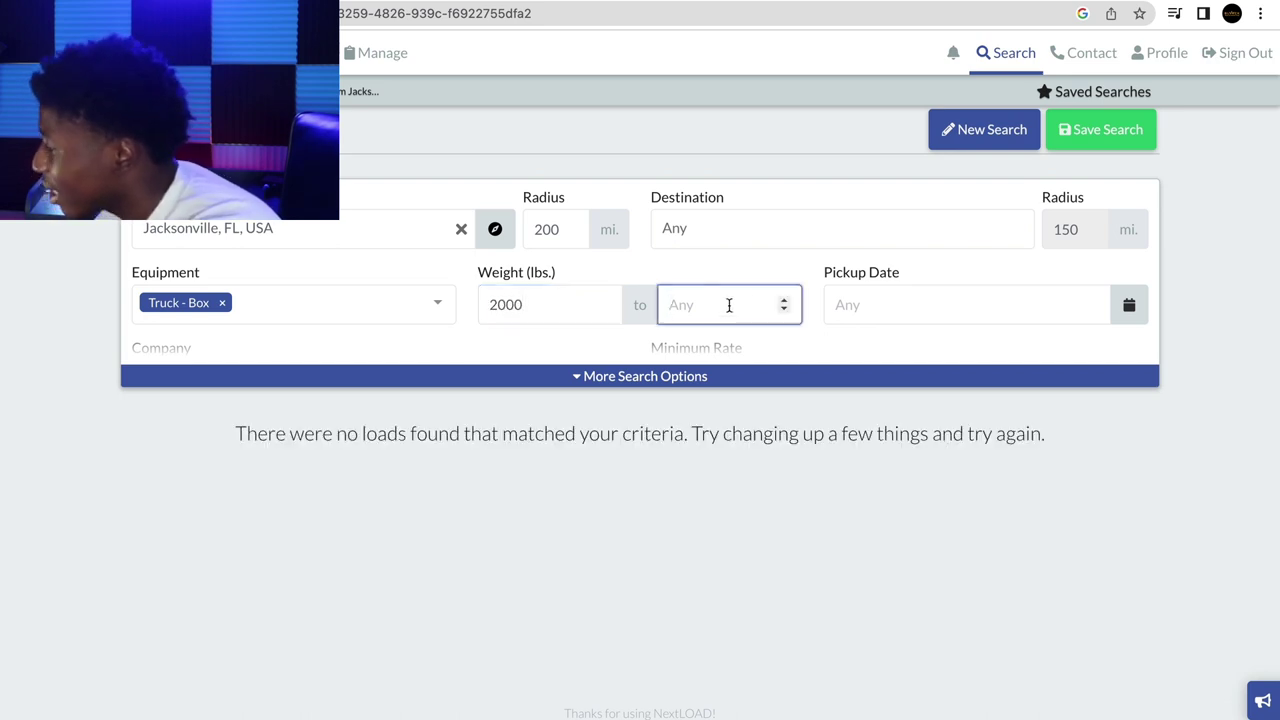
{"action": "type", "text": "2"}
{"action": "key", "text": "BackSpace"}
{"action": "type", "text": "100"}
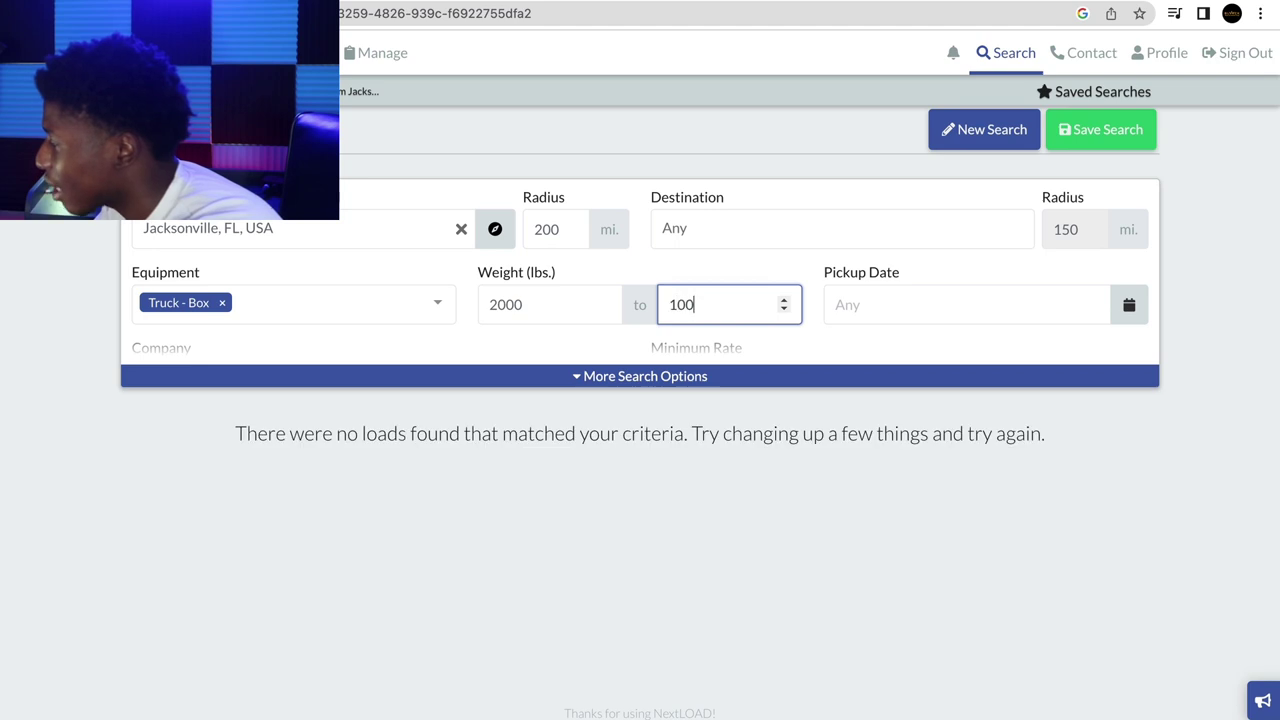
{"action": "type", "text": "00"}
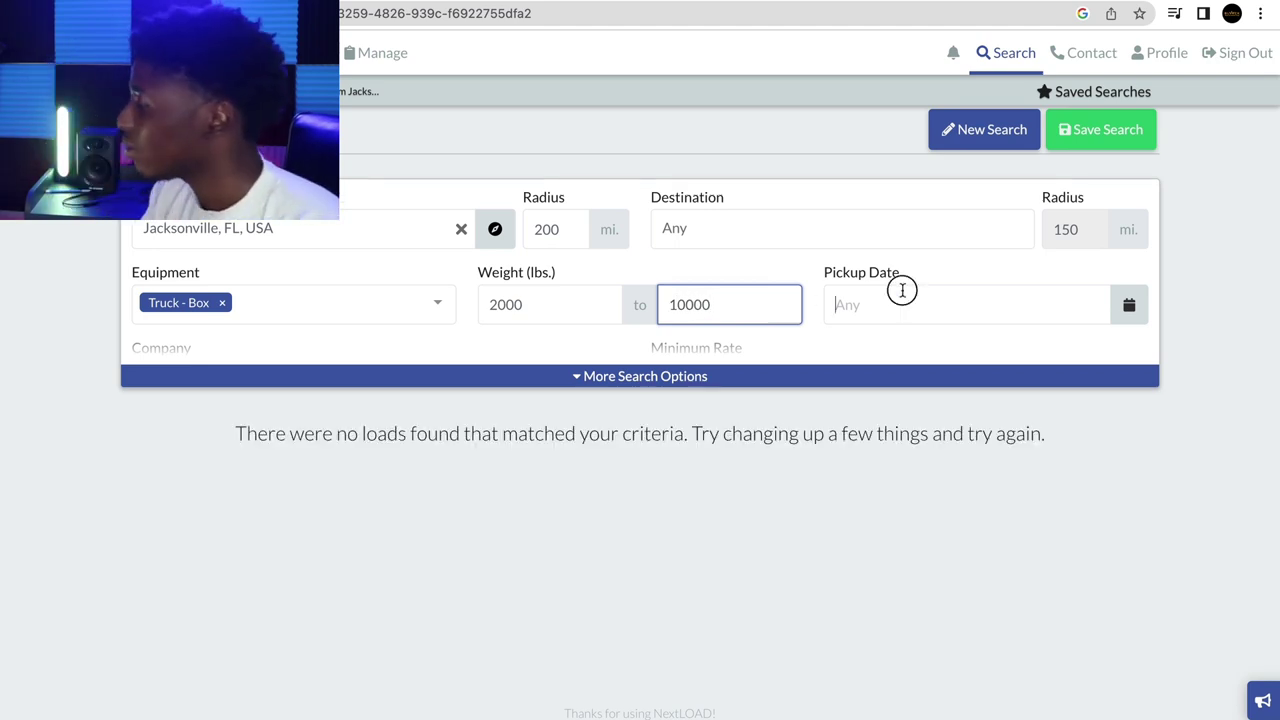
{"action": "left_click", "coordinate": [902, 292]}
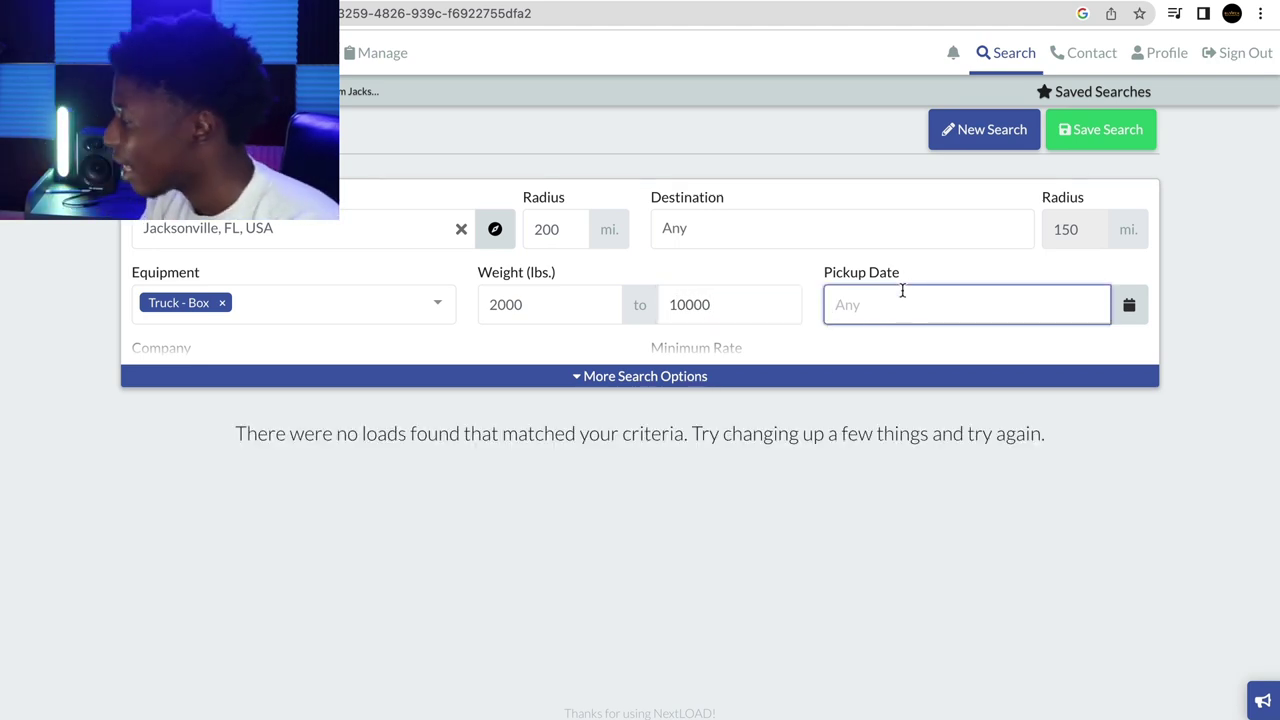
Step: Start a new load search with cleared filters and examine the distances and rates of the unfiltered loads
{"action": "left_click", "coordinate": [999, 140]}
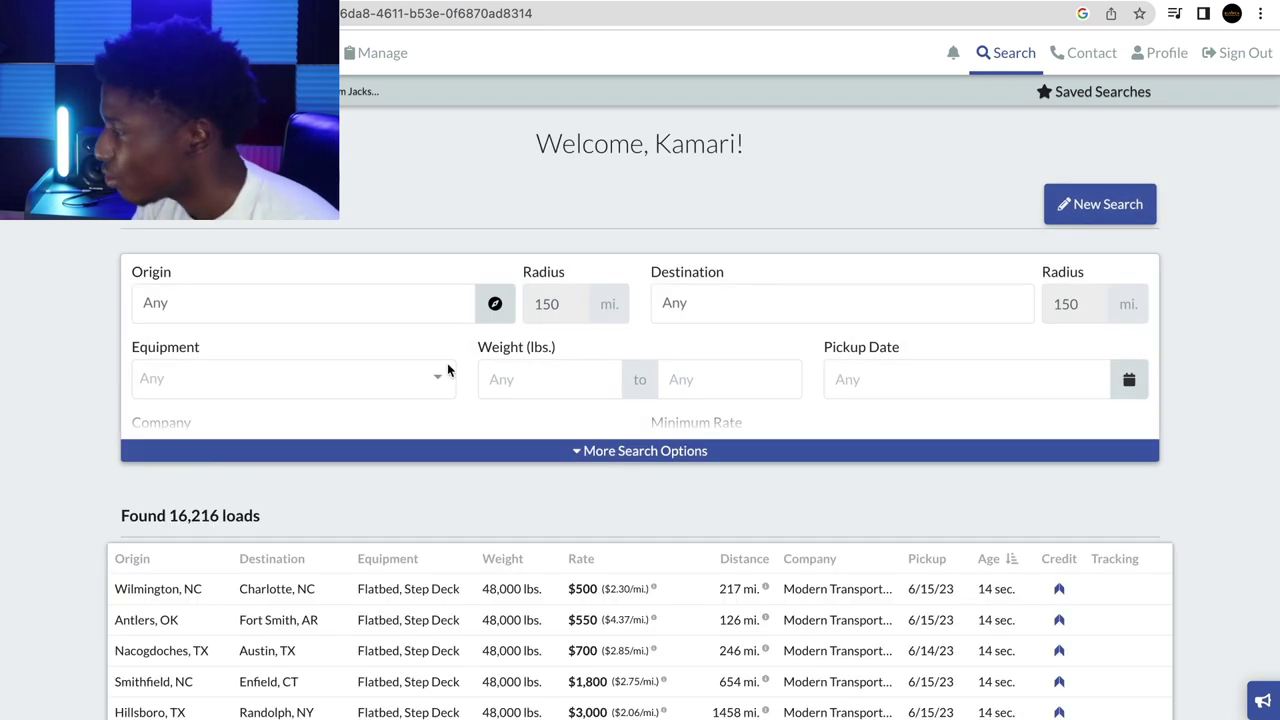
{"action": "scroll", "coordinate": [420, 415], "scroll_direction": "down", "scroll_amount": 2}
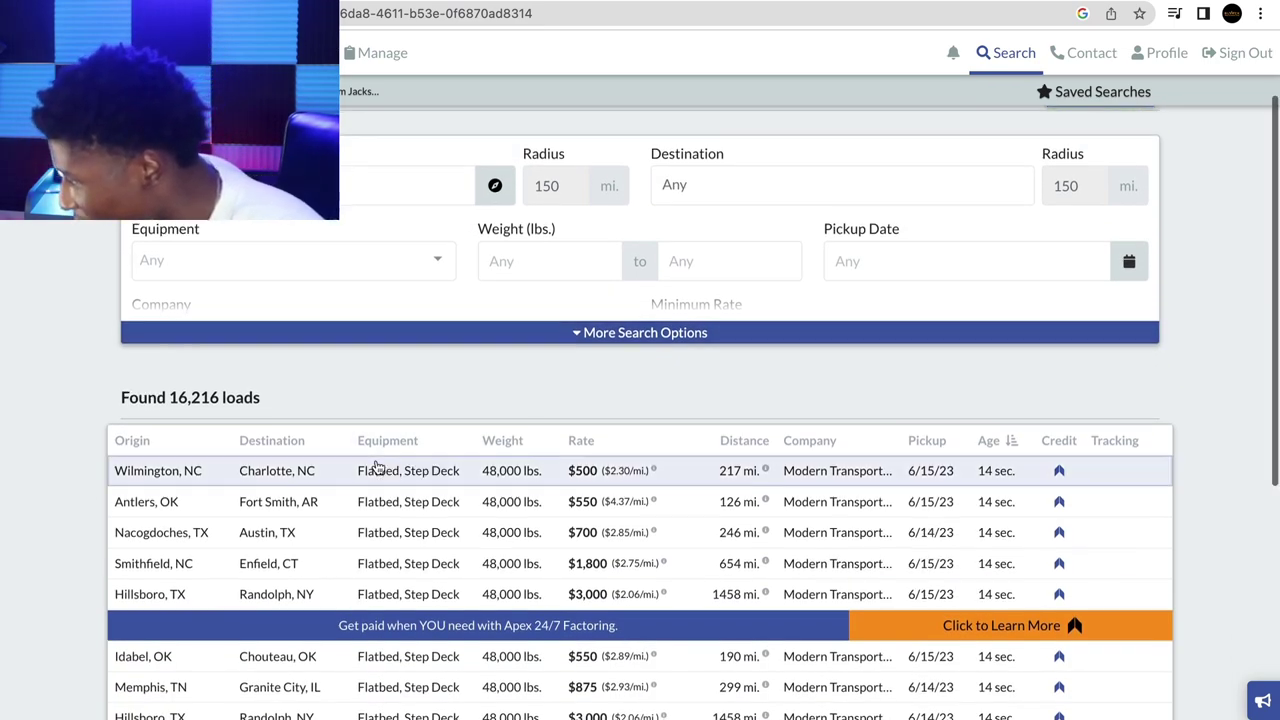
{"action": "scroll", "coordinate": [376, 468], "scroll_direction": "down", "scroll_amount": 2}
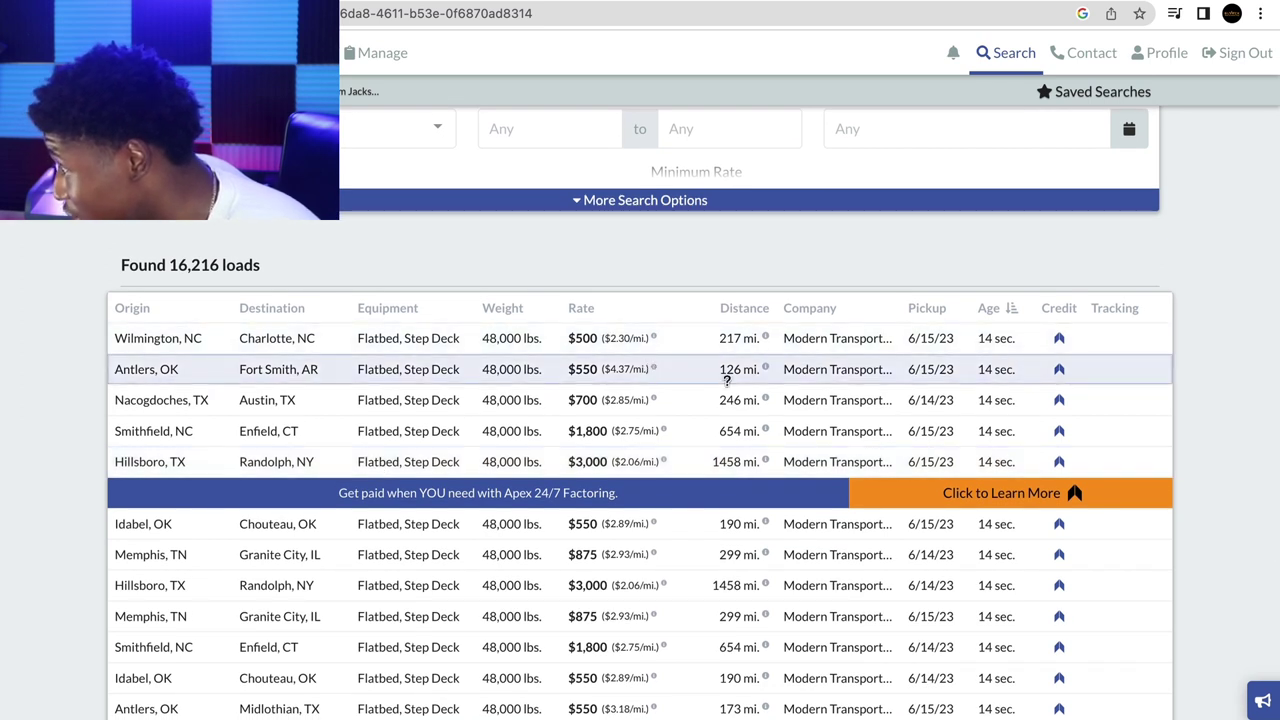
{"action": "mouse_move", "coordinate": [729, 376]}
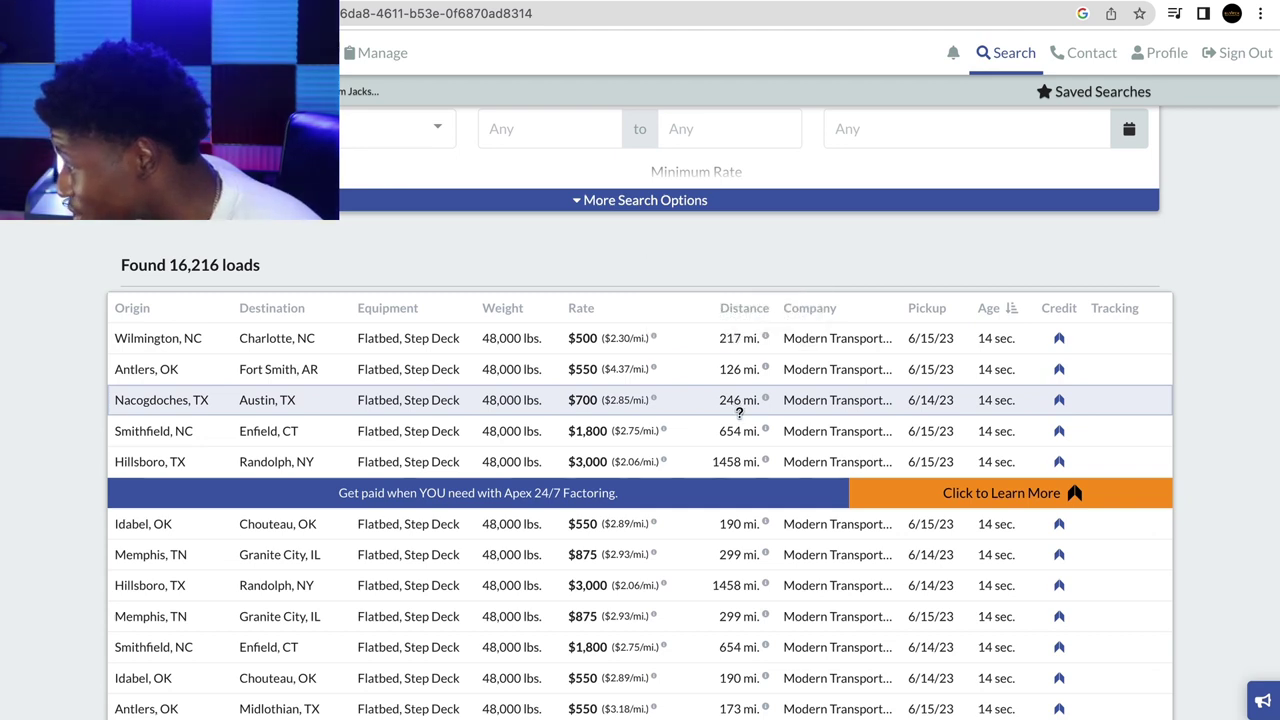
{"action": "scroll", "coordinate": [734, 403], "scroll_direction": "up", "scroll_amount": 1}
{"action": "scroll", "coordinate": [597, 428], "scroll_direction": "up", "scroll_amount": 4}
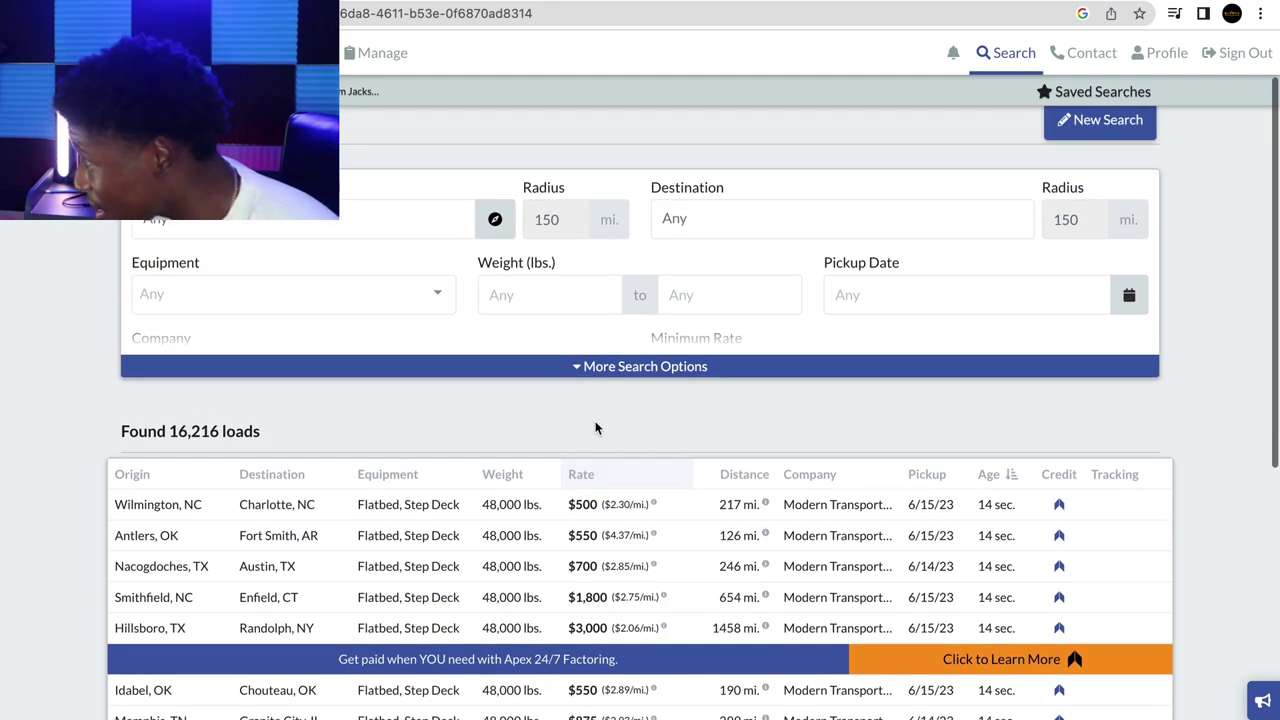
{"action": "scroll", "coordinate": [595, 428], "scroll_direction": "up", "scroll_amount": 2}
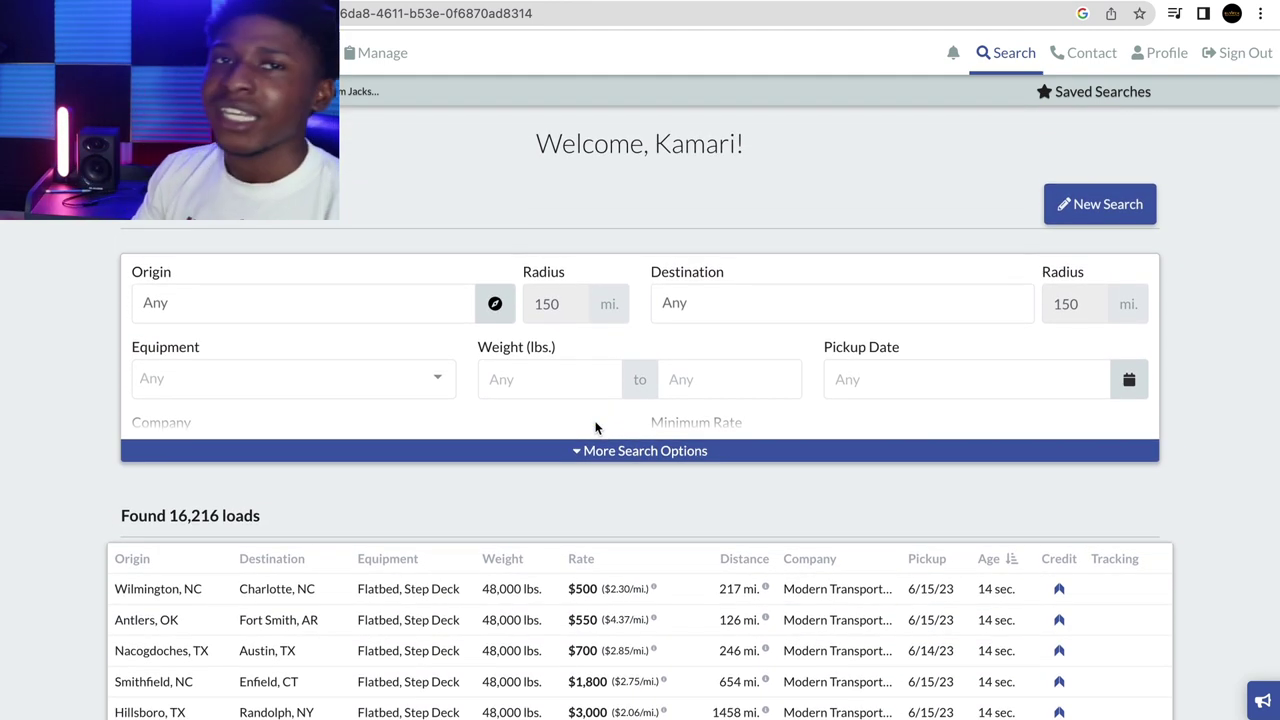
Step: For the search from Jacksonville, FL, USA, add Truck - Box to the equipment filter alongside Truck and Trailer
{"action": "left_click", "coordinate": [381, 292]}
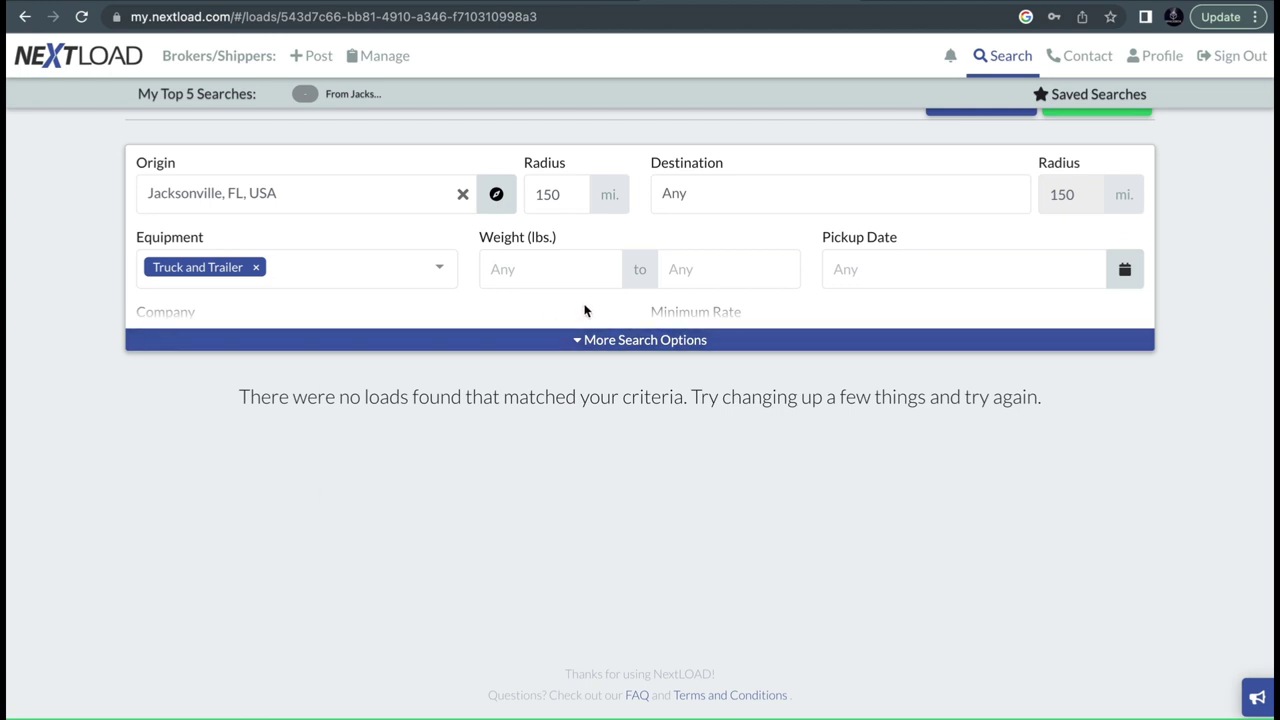
{"action": "scroll", "coordinate": [585, 310], "scroll_direction": "up", "scroll_amount": 2}
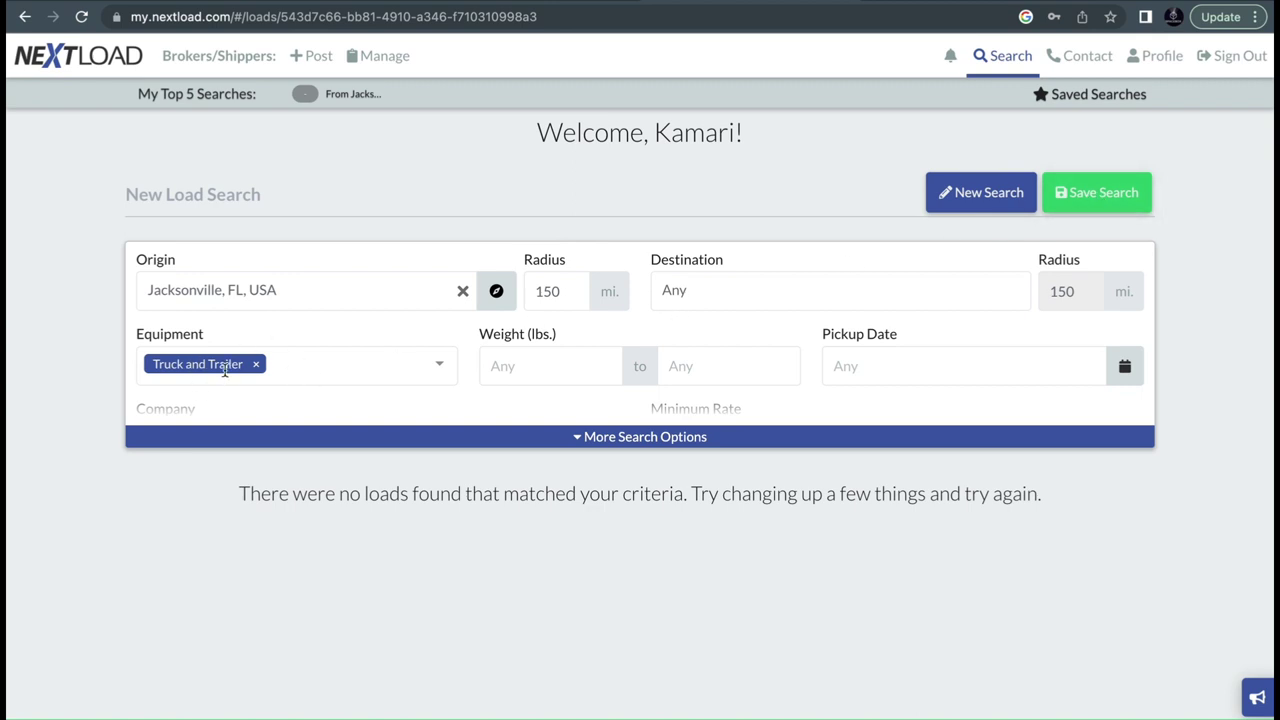
{"action": "left_click", "coordinate": [322, 378]}
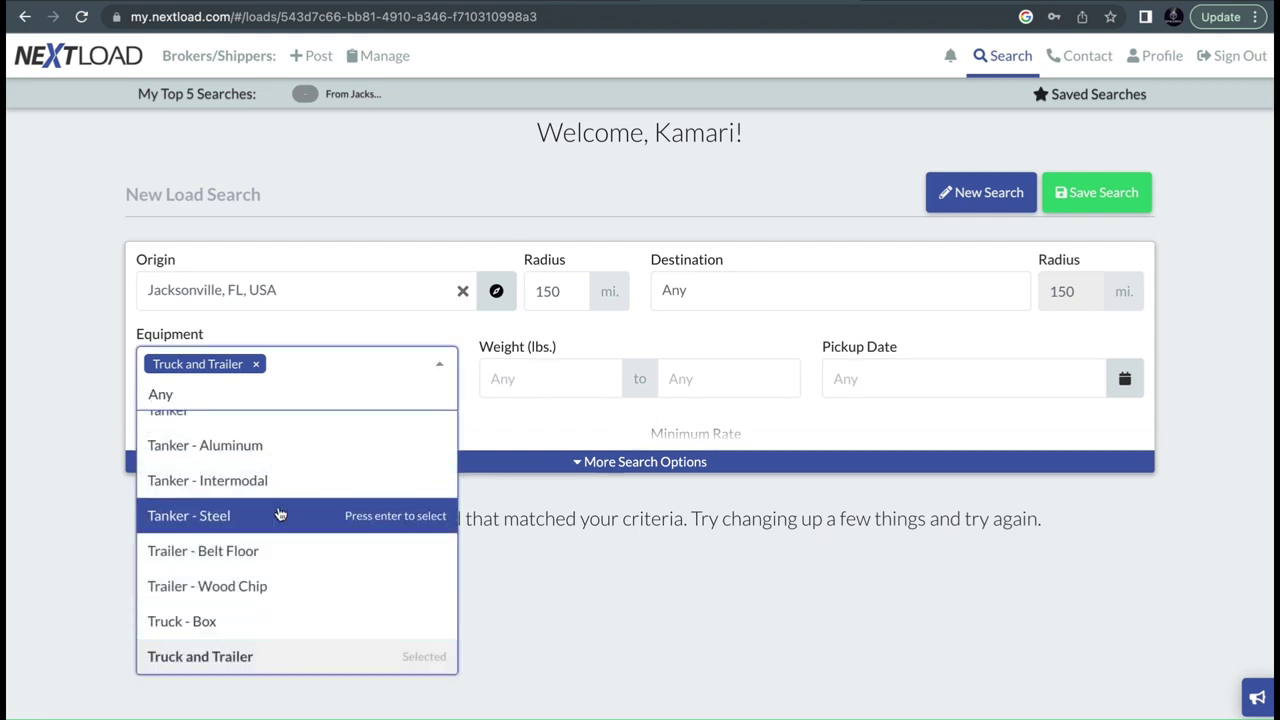
{"action": "scroll", "coordinate": [277, 514], "scroll_direction": "down", "scroll_amount": 1}
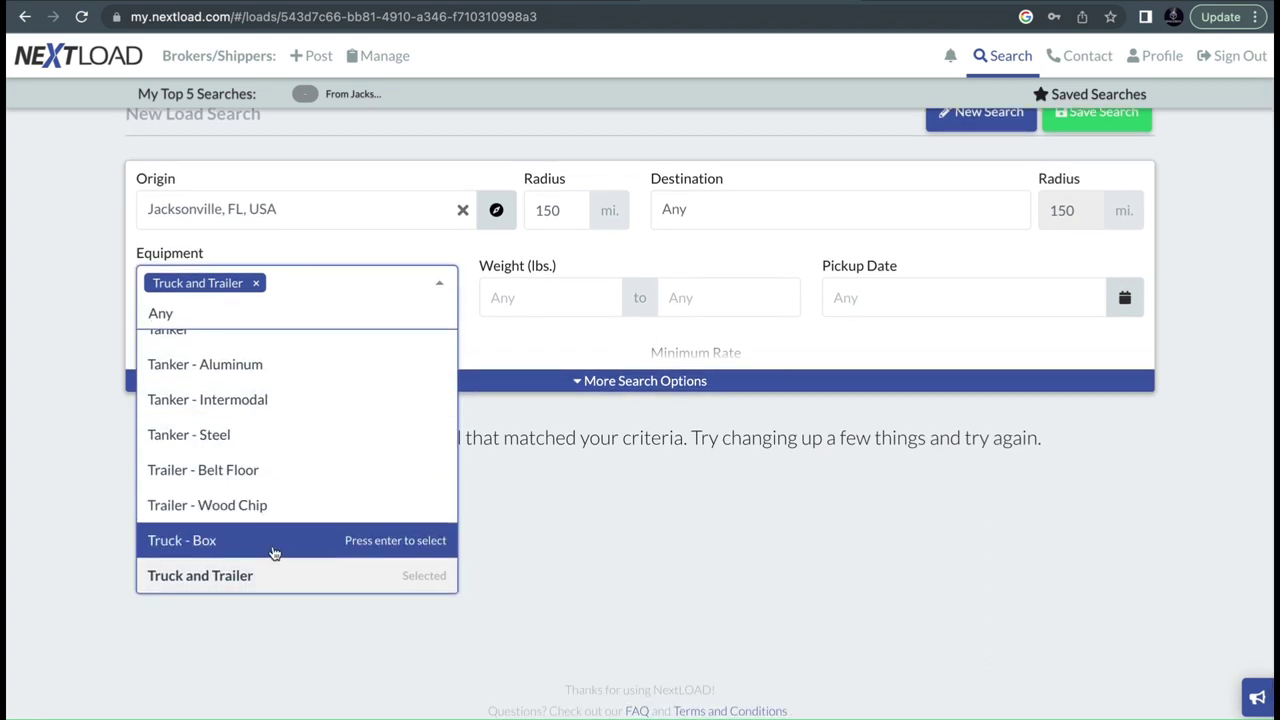
{"action": "left_click", "coordinate": [275, 545]}
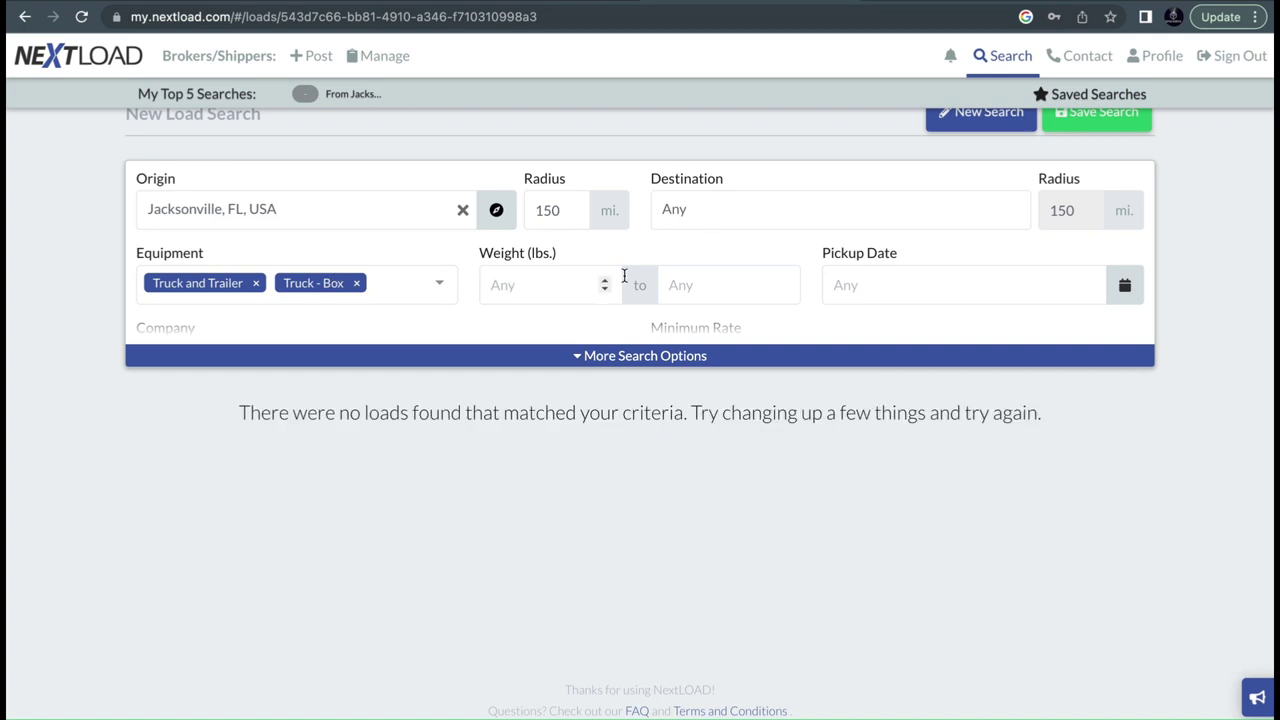
Step: Set the maximum load weight to 12000 lbs and save the Jacksonville search
{"action": "left_click", "coordinate": [704, 283]}
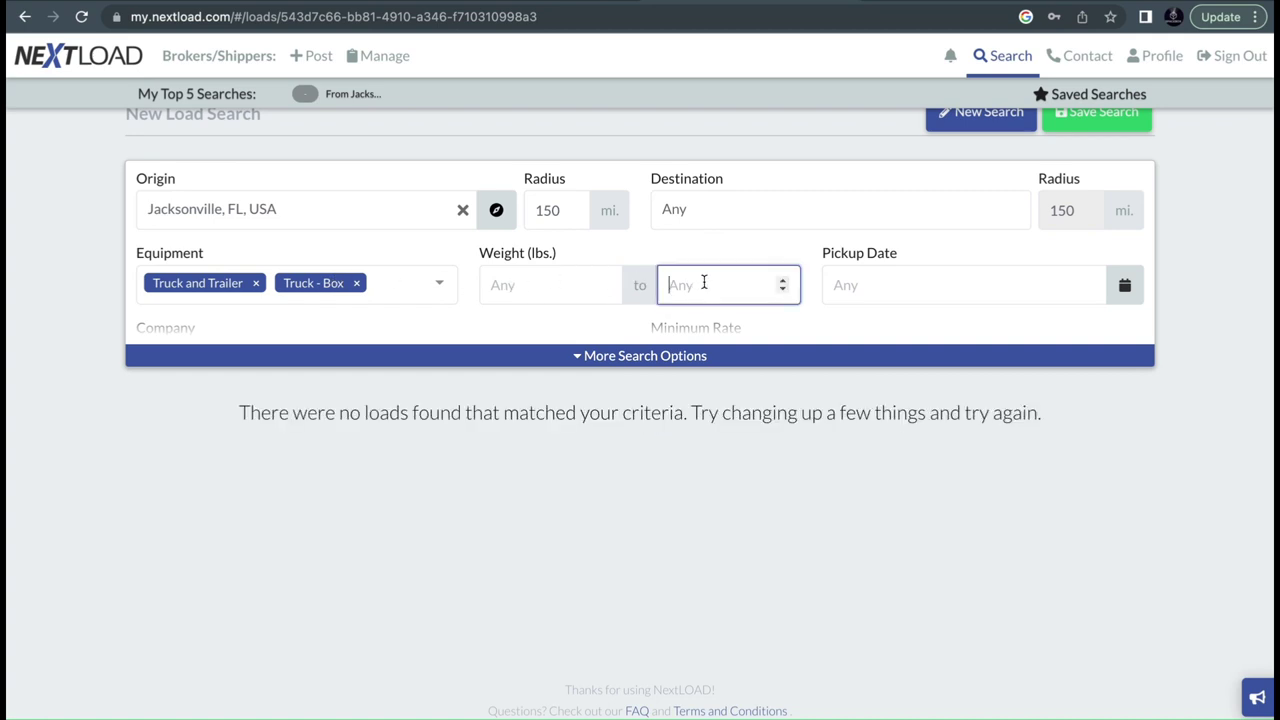
{"action": "type", "text": "12000"}
{"action": "scroll", "coordinate": [880, 283], "scroll_direction": "up", "scroll_amount": 1}
{"action": "scroll", "coordinate": [880, 283], "scroll_direction": "up", "scroll_amount": 1}
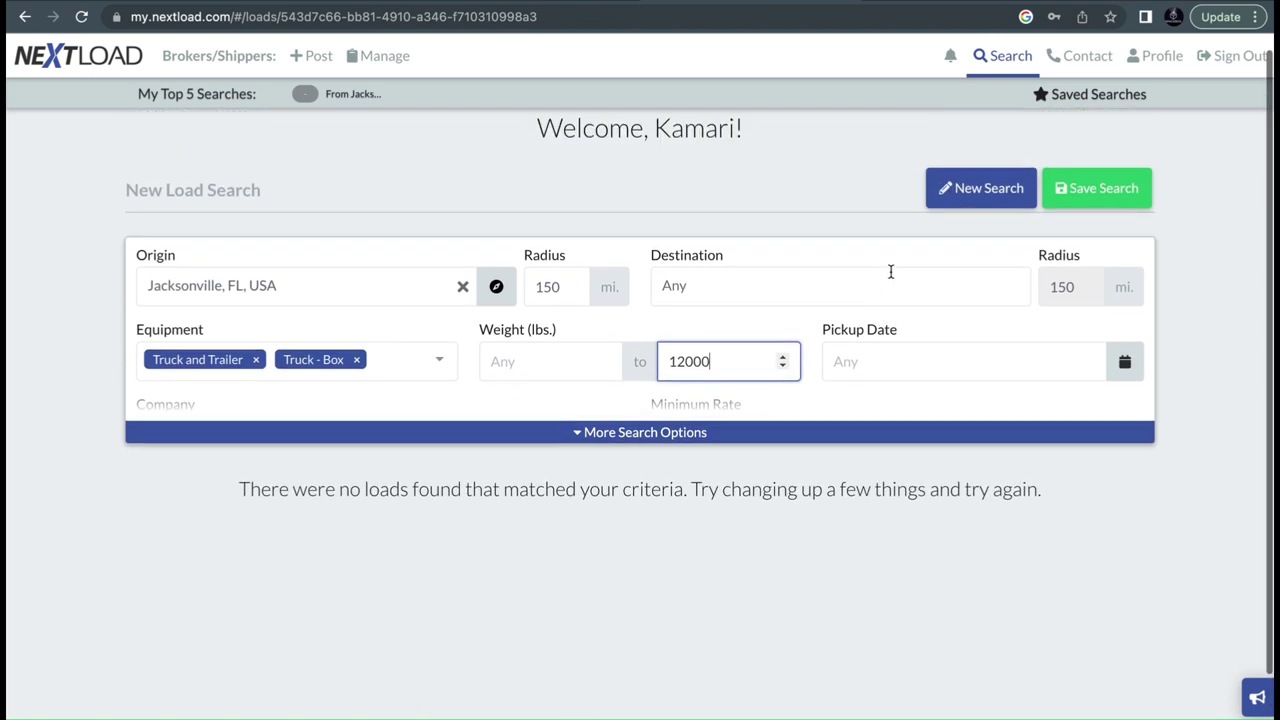
{"action": "left_click", "coordinate": [1086, 195]}
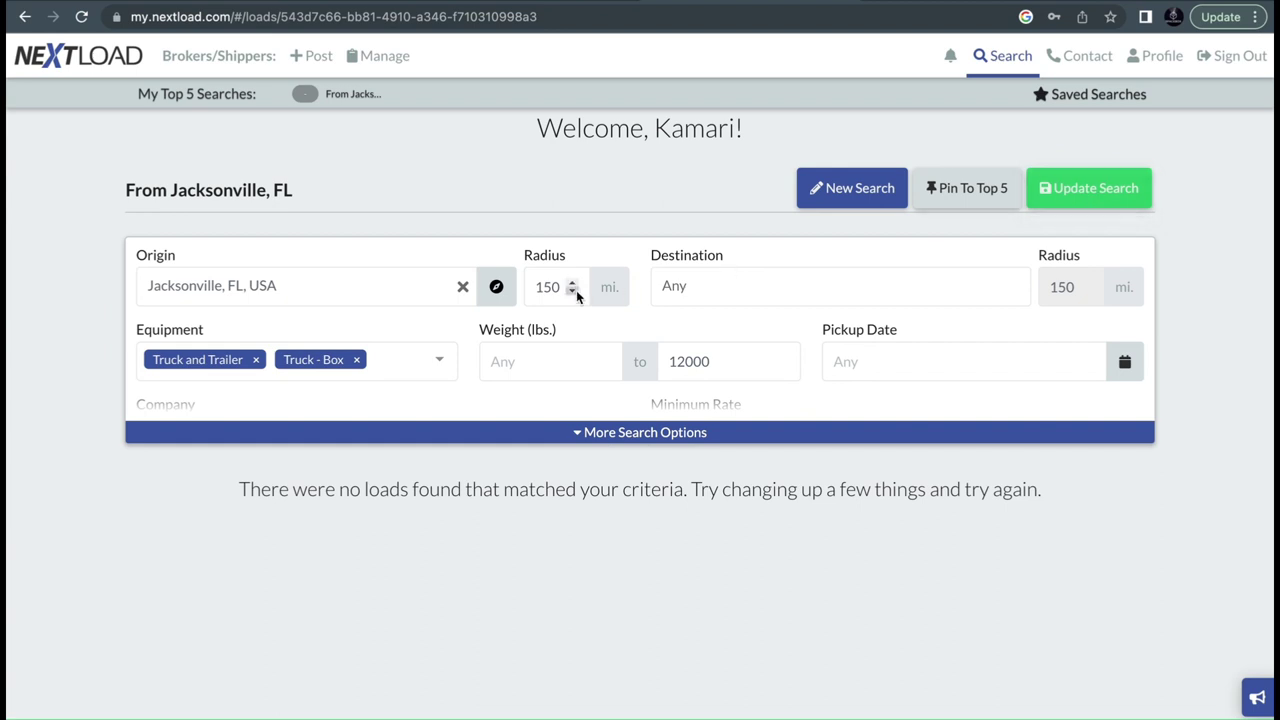
Step: Widen the origin radius to 250 miles and update the saved Jacksonville search
{"action": "left_click", "coordinate": [545, 290]}
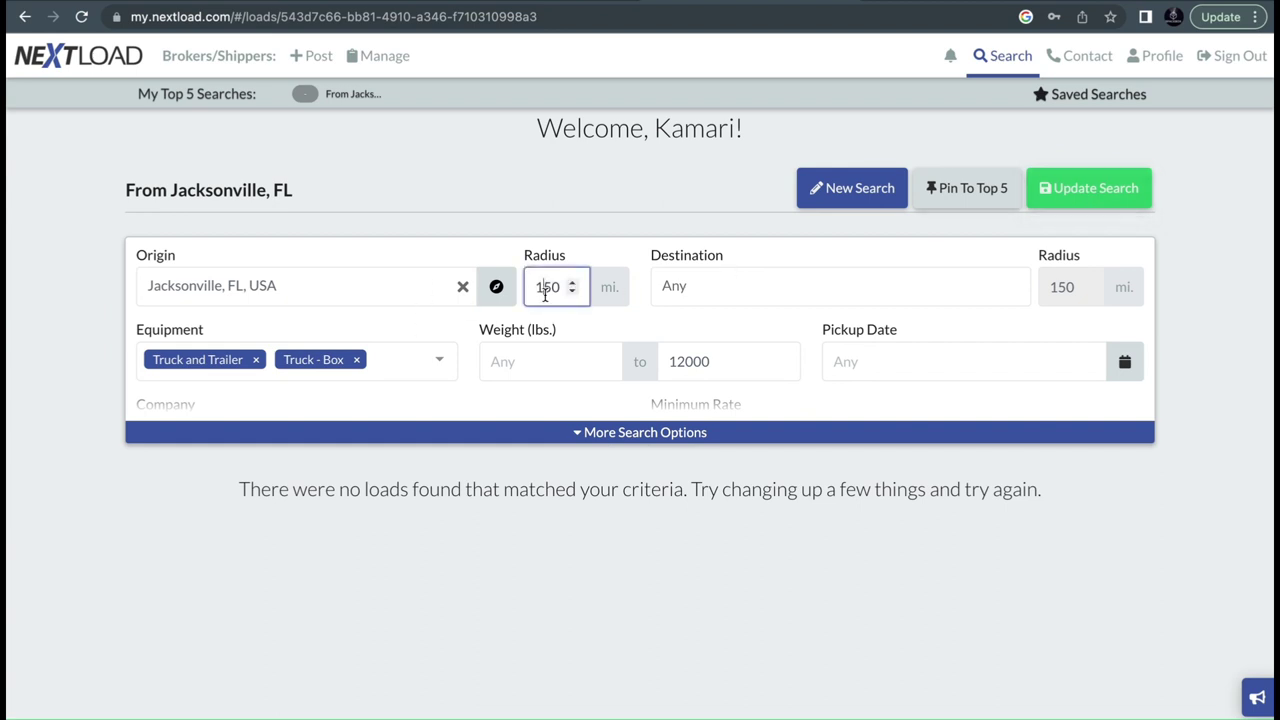
{"action": "key", "text": "BackSpace"}
{"action": "type", "text": "2"}
{"action": "left_click", "coordinate": [1092, 180]}
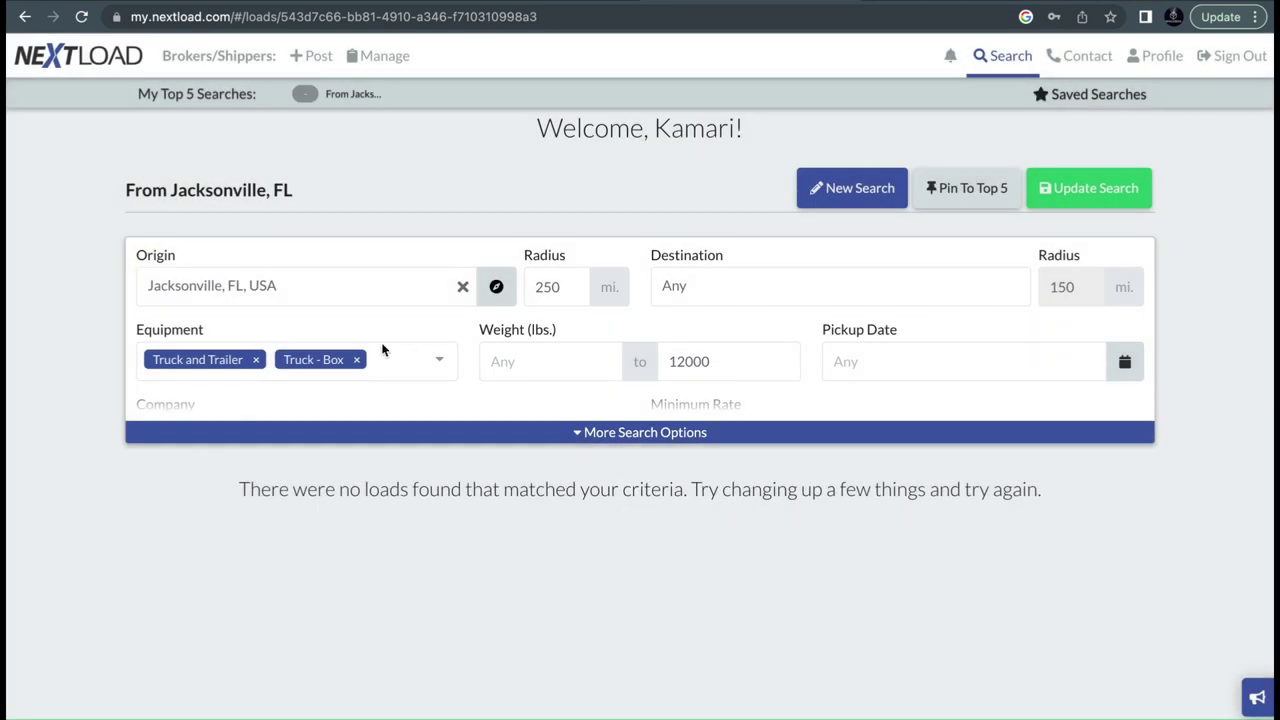
Step: Remove the Truck and Trailer and Truck - Box equipment filters and look over the matching loads
{"action": "left_click", "coordinate": [256, 359]}
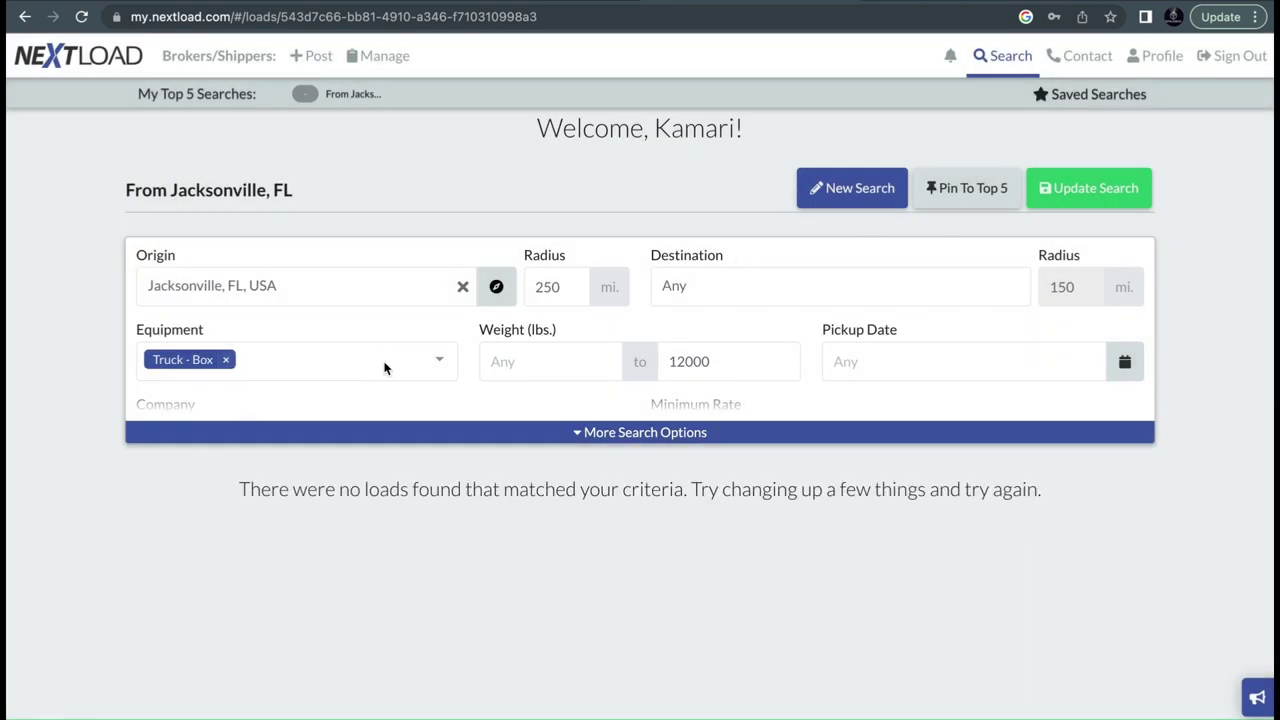
{"action": "left_click", "coordinate": [226, 360]}
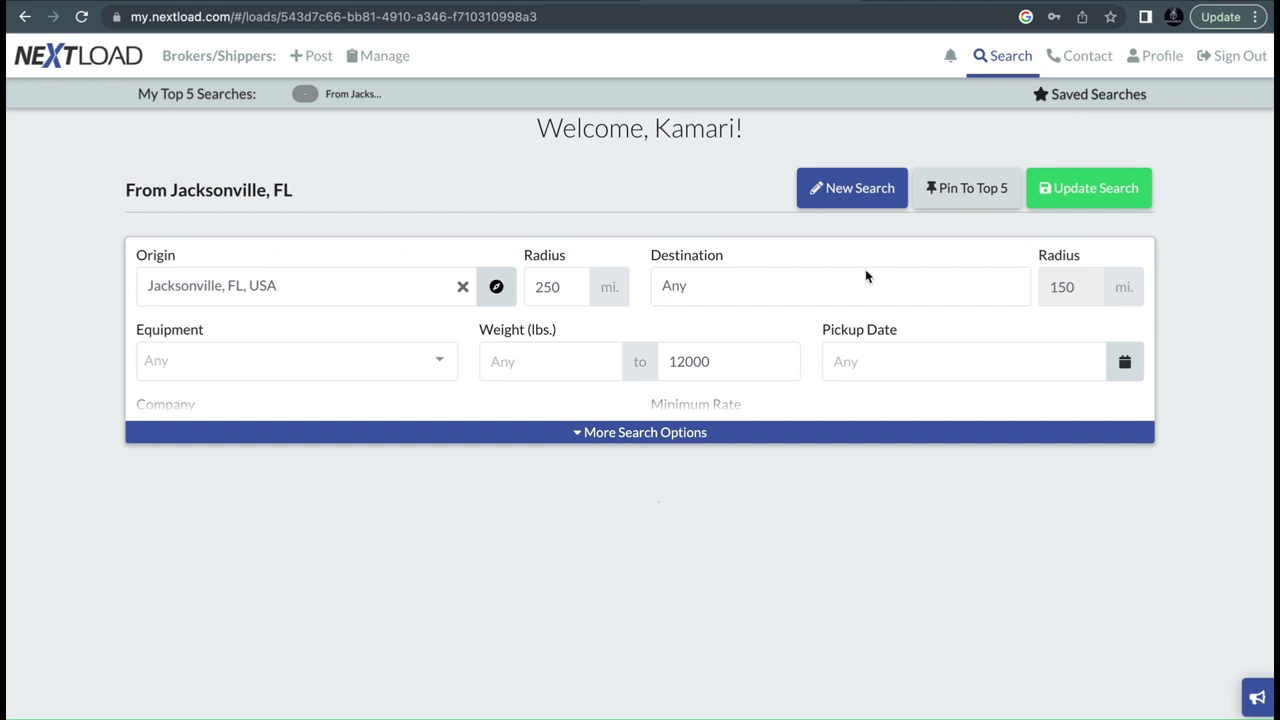
{"action": "scroll", "coordinate": [686, 444], "scroll_direction": "down", "scroll_amount": 1}
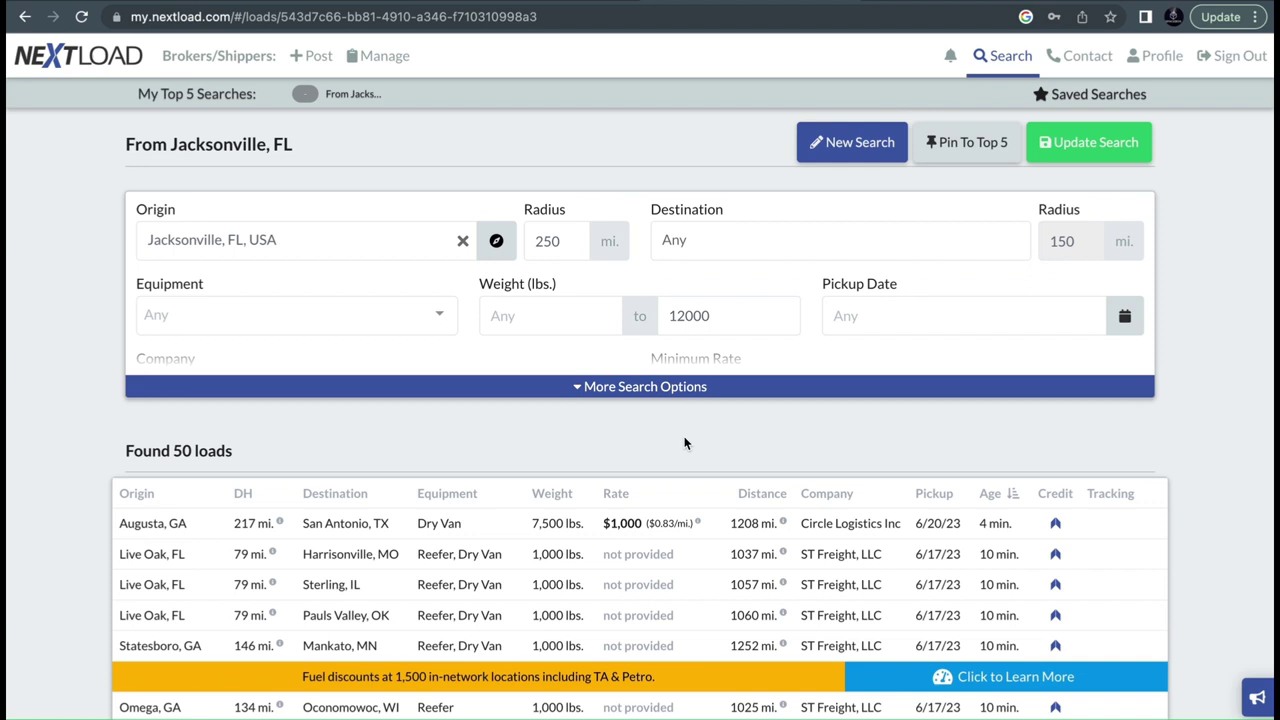
{"action": "scroll", "coordinate": [740, 378], "scroll_direction": "up", "scroll_amount": 1}
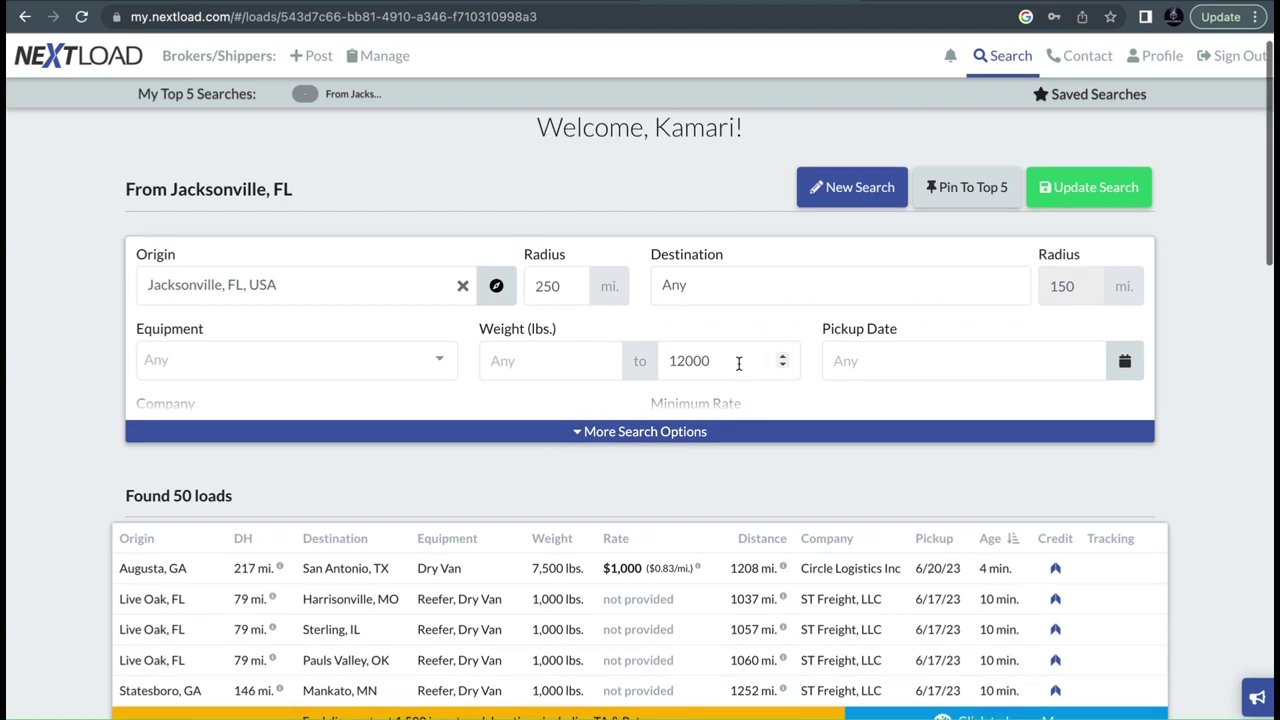
{"action": "scroll", "coordinate": [543, 288], "scroll_direction": "down", "scroll_amount": 1}
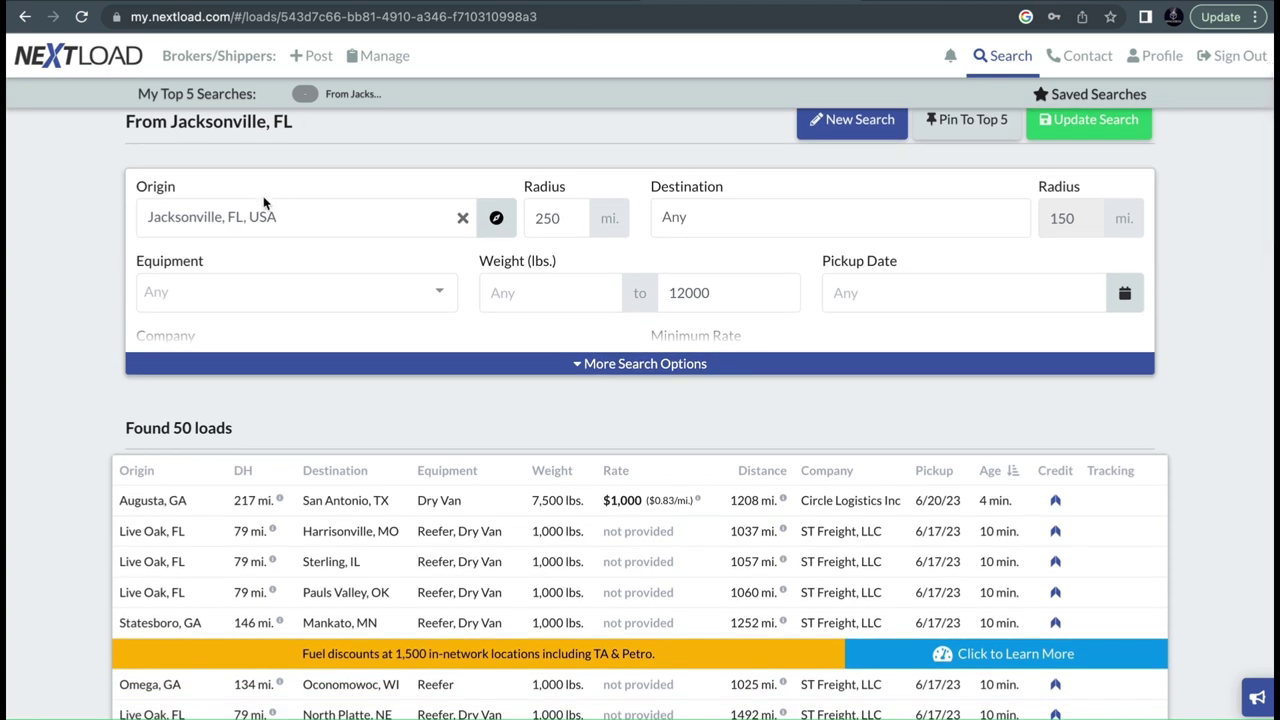
Step: Filter the Jacksonville loads by Truck - Box again and remove that equipment filter
{"action": "left_click", "coordinate": [250, 294]}
{"action": "scroll", "coordinate": [245, 388], "scroll_direction": "down", "scroll_amount": 3}
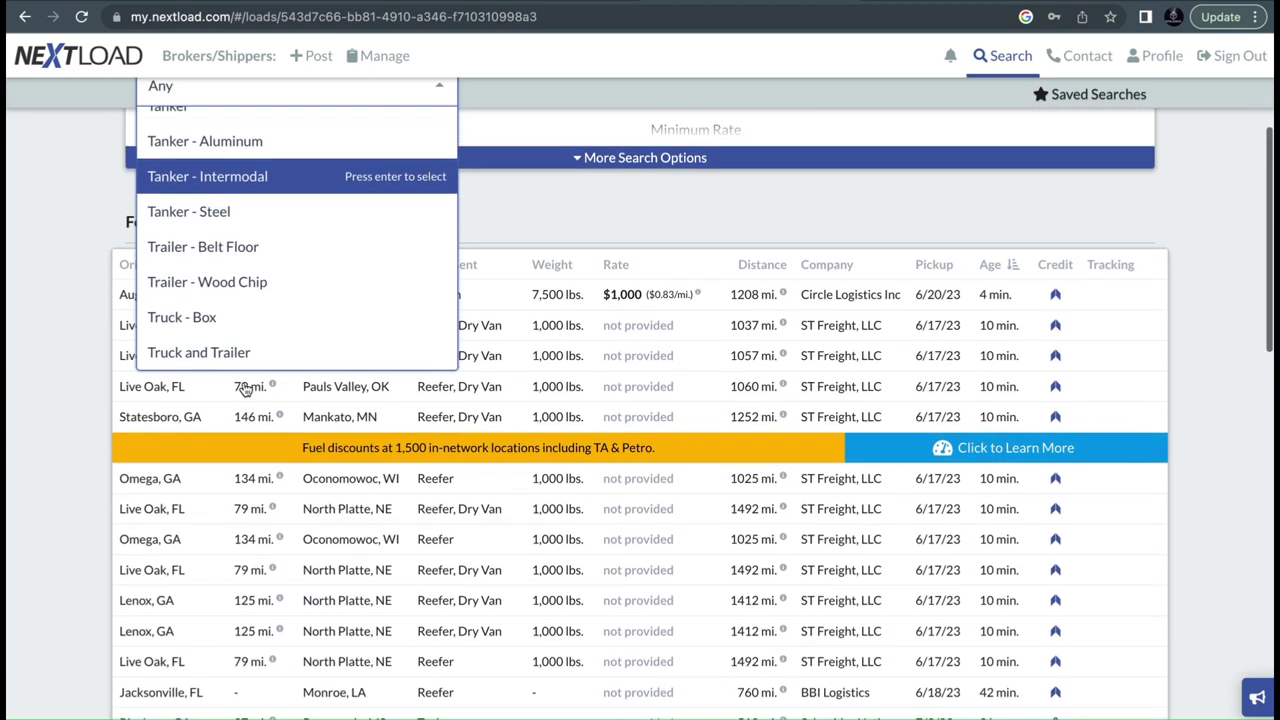
{"action": "scroll", "coordinate": [245, 388], "scroll_direction": "up", "scroll_amount": 1}
{"action": "left_click", "coordinate": [243, 383]}
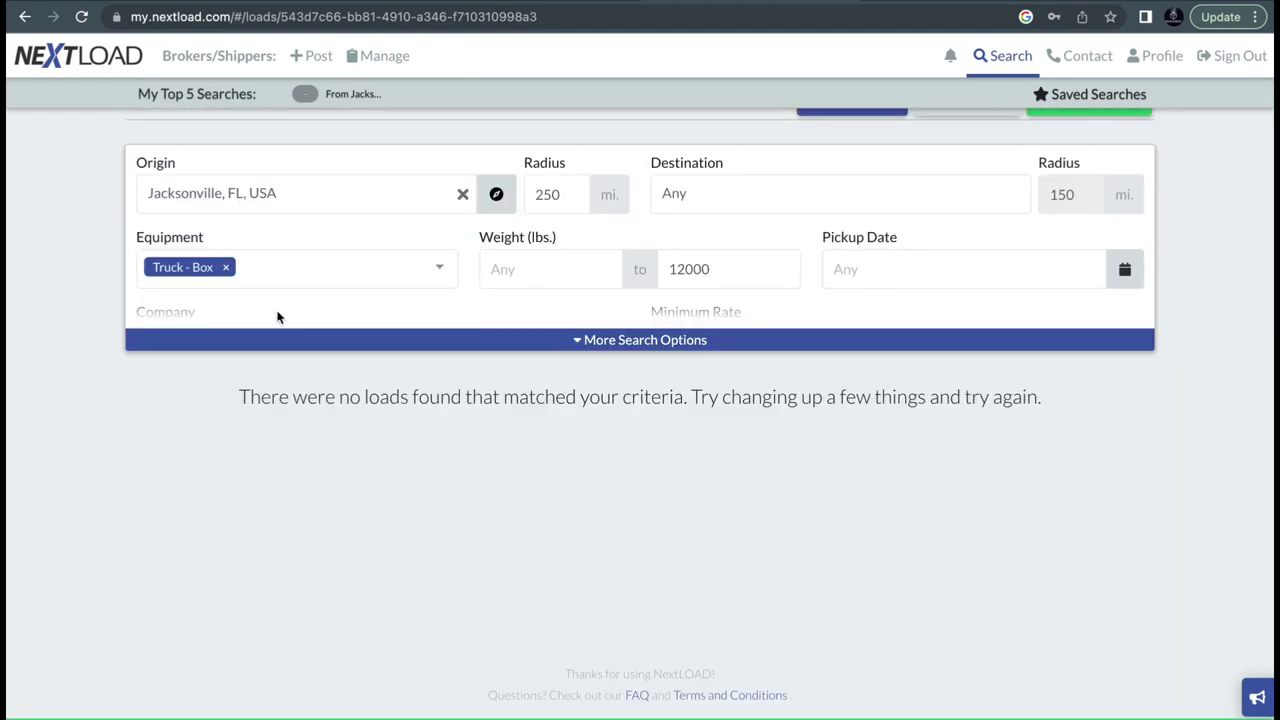
{"action": "left_click", "coordinate": [228, 267]}
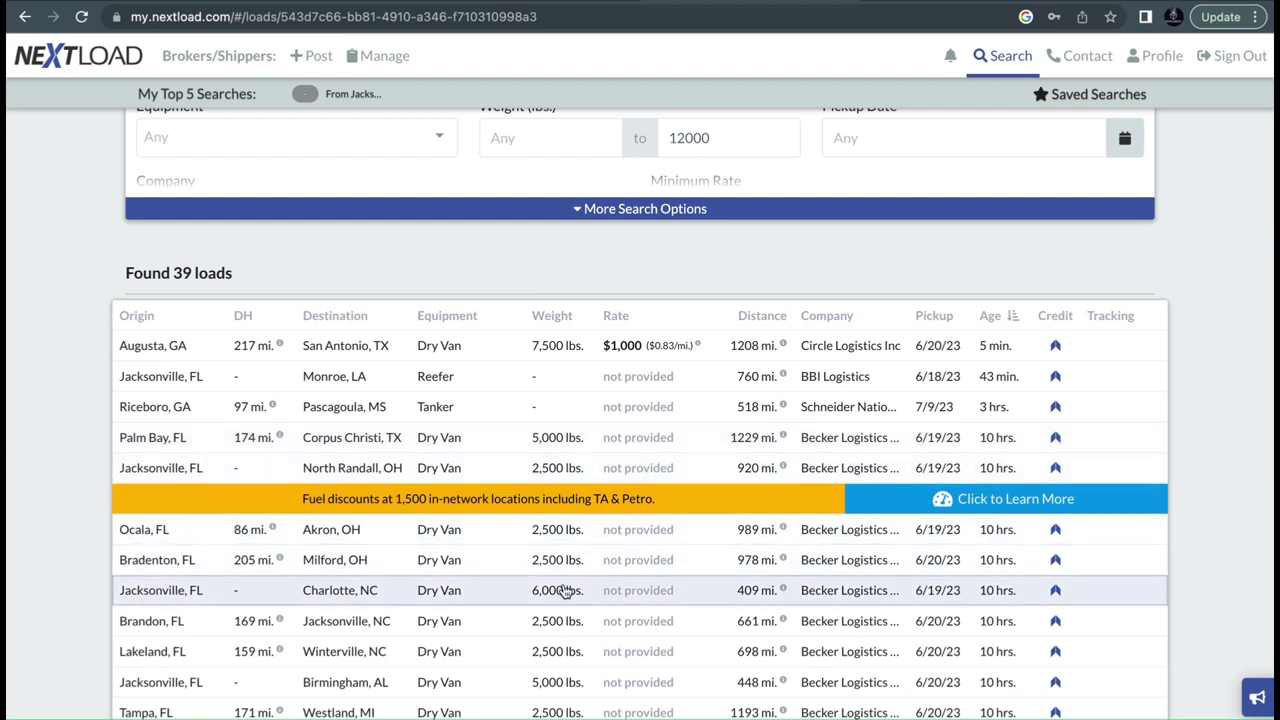
Step: Open the details of the BBI Logistics load from Jacksonville, FL to Monroe, LA and examine its broker and contact information
{"action": "scroll", "coordinate": [565, 591], "scroll_direction": "down", "scroll_amount": 1}
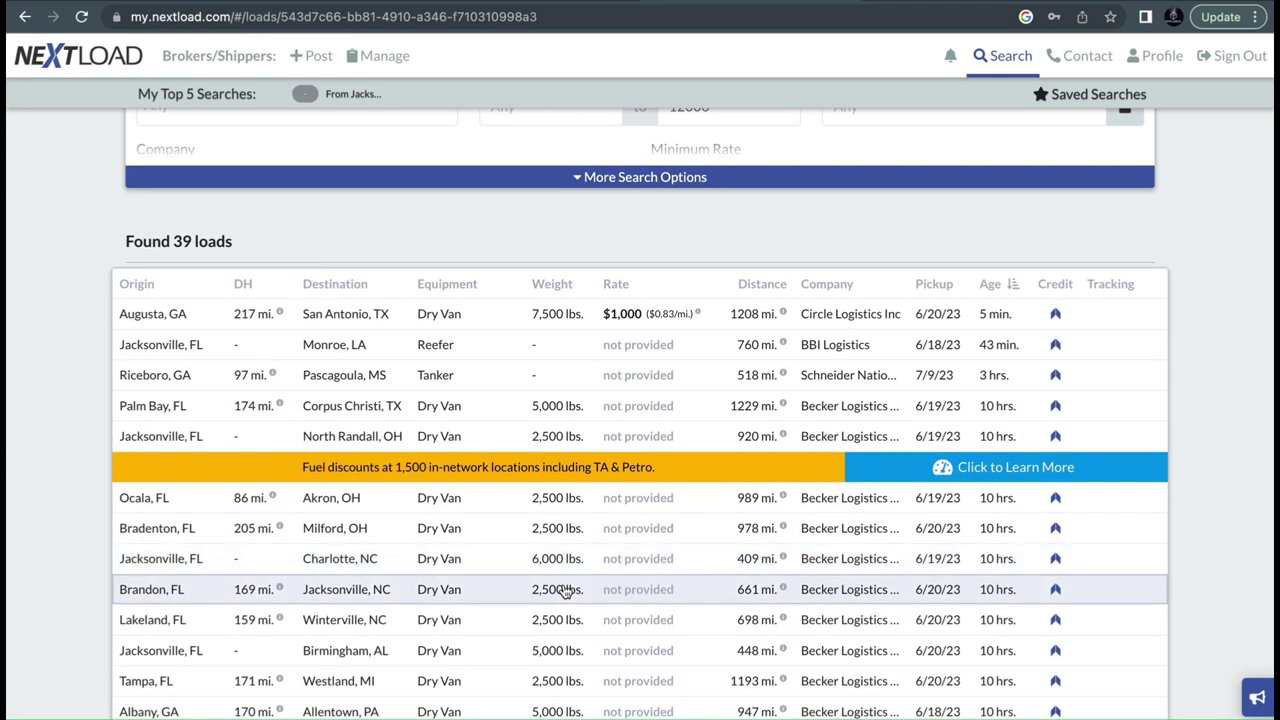
{"action": "scroll", "coordinate": [565, 591], "scroll_direction": "up", "scroll_amount": 1}
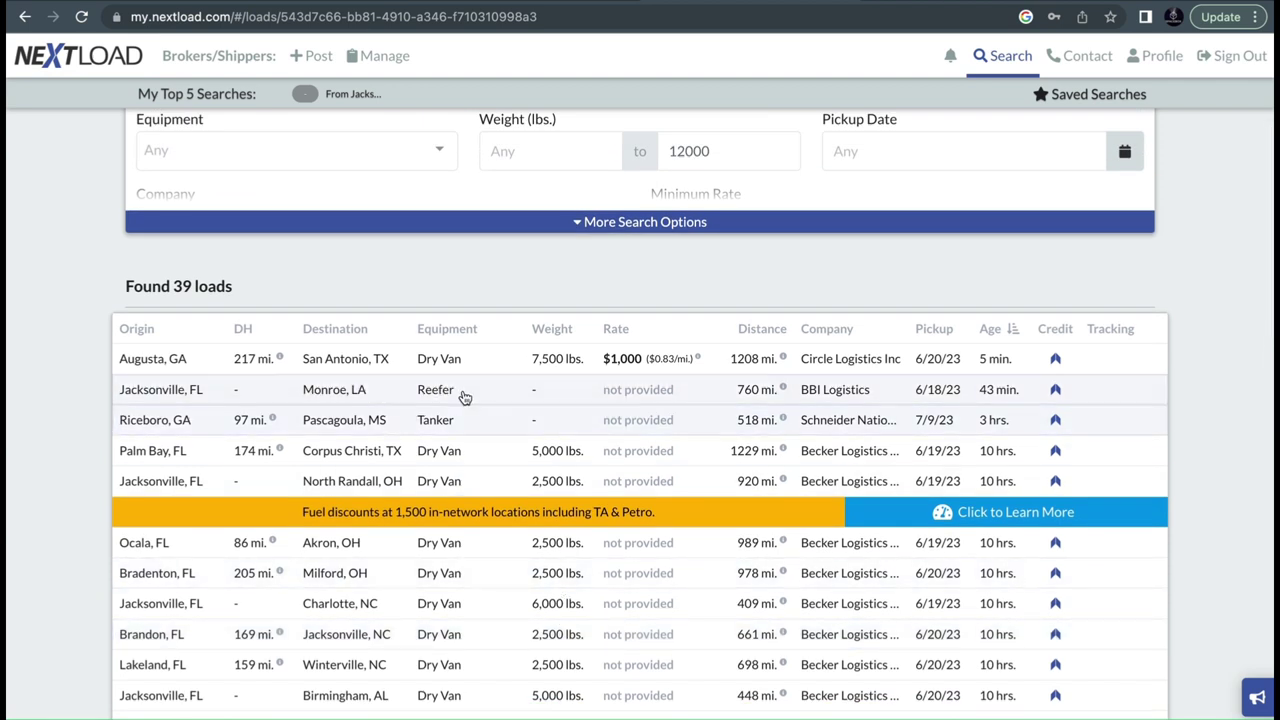
{"action": "left_click", "coordinate": [826, 395]}
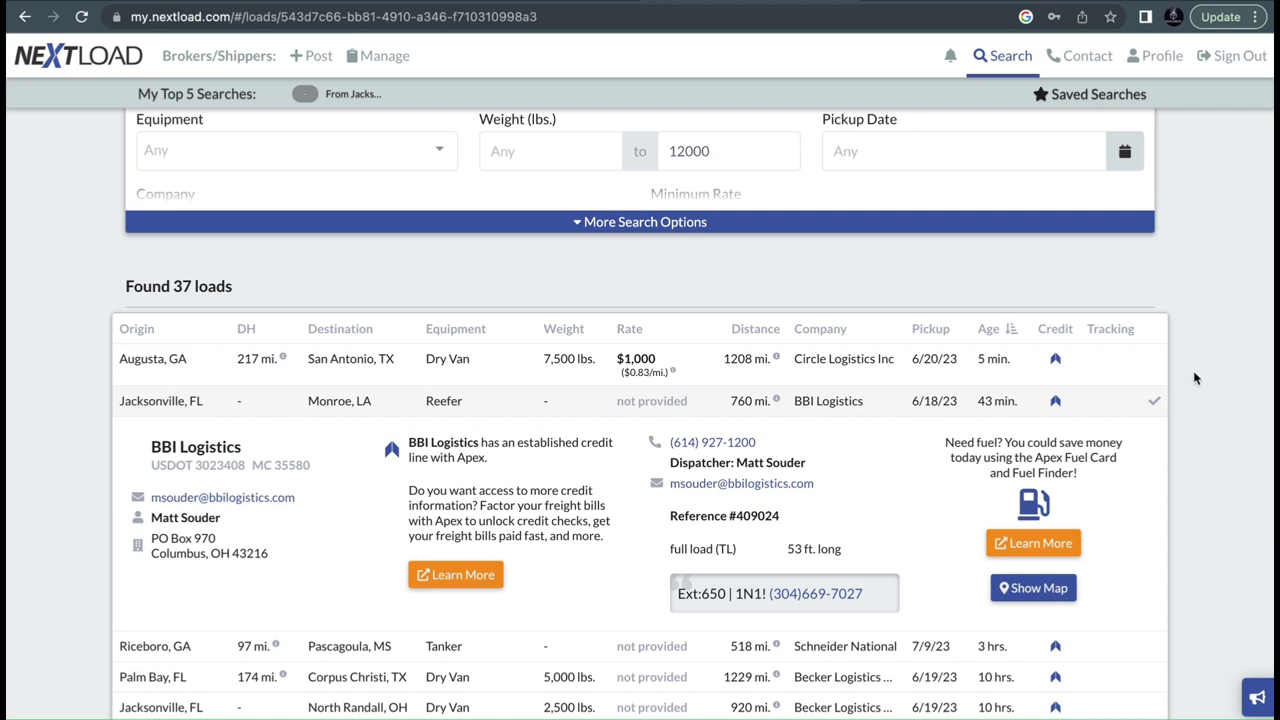
{"action": "scroll", "coordinate": [1263, 460], "scroll_direction": "down", "scroll_amount": 2}
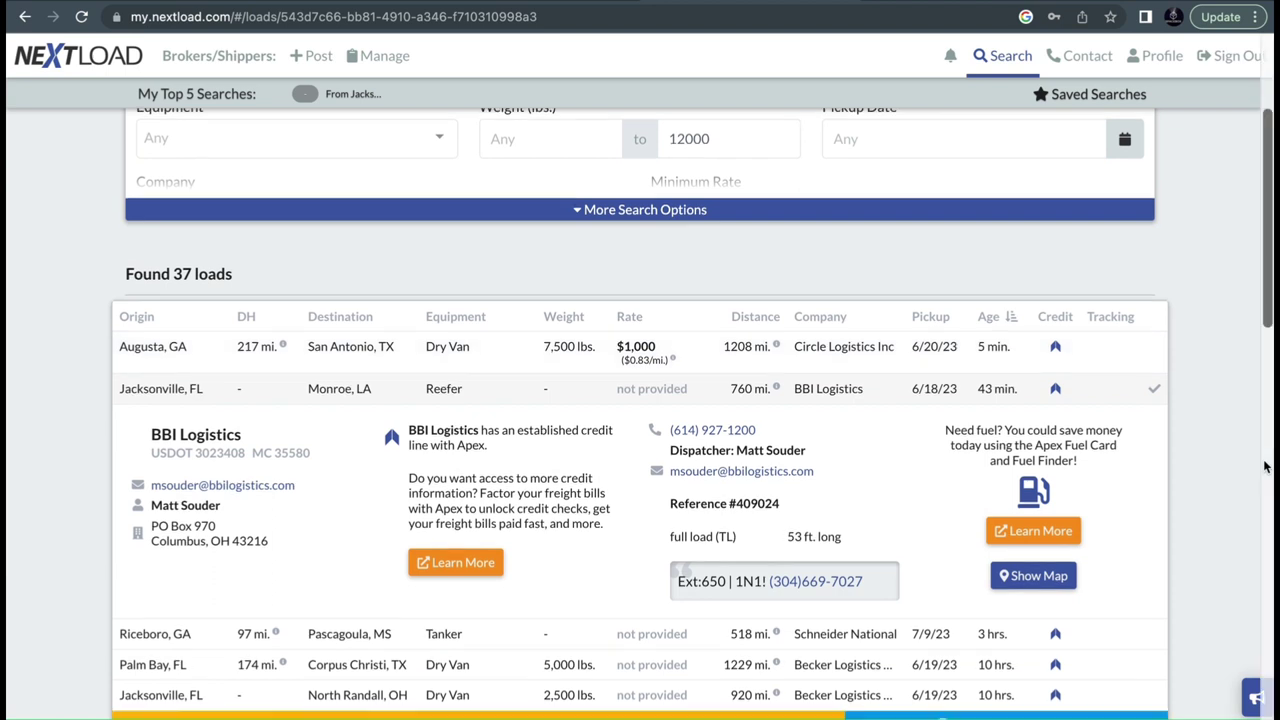
{"action": "scroll", "coordinate": [1266, 466], "scroll_direction": "down", "scroll_amount": 2}
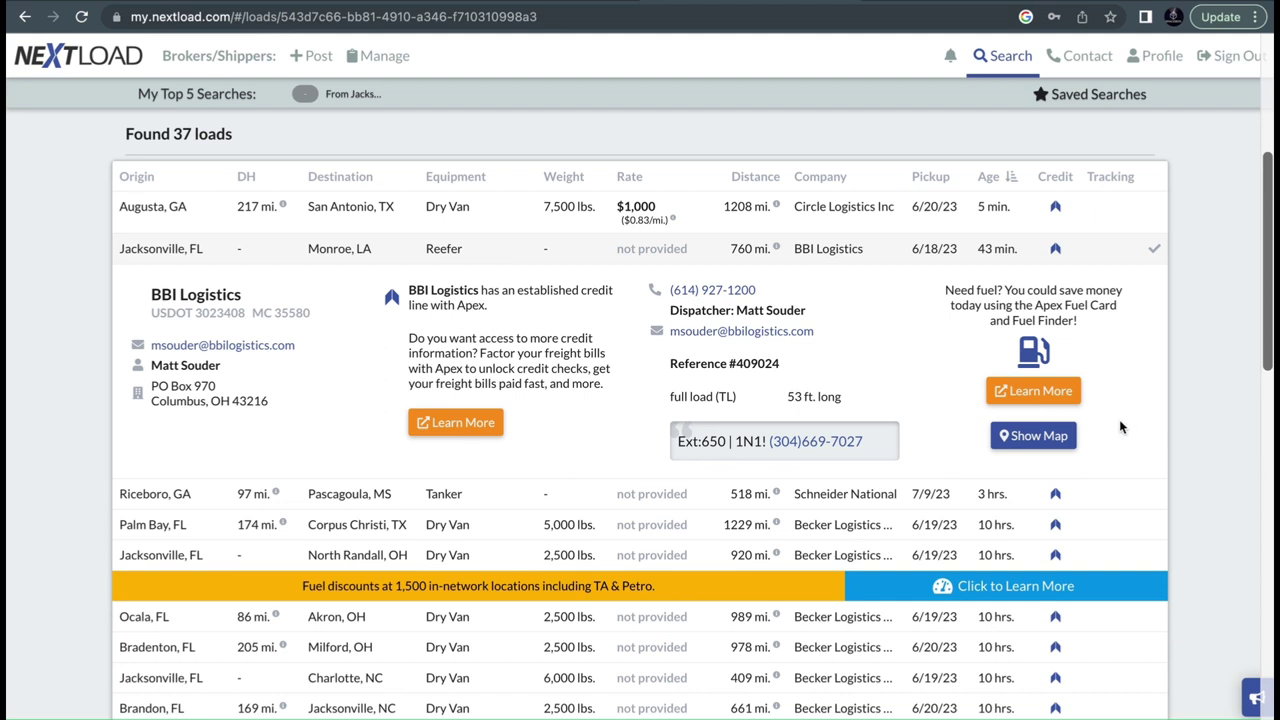
Step: Look through the remaining loads around Jacksonville, comparing their equipment, weights, rates and distances
{"action": "scroll", "coordinate": [1119, 419], "scroll_direction": "down", "scroll_amount": 1}
{"action": "scroll", "coordinate": [343, 575], "scroll_direction": "down", "scroll_amount": 2}
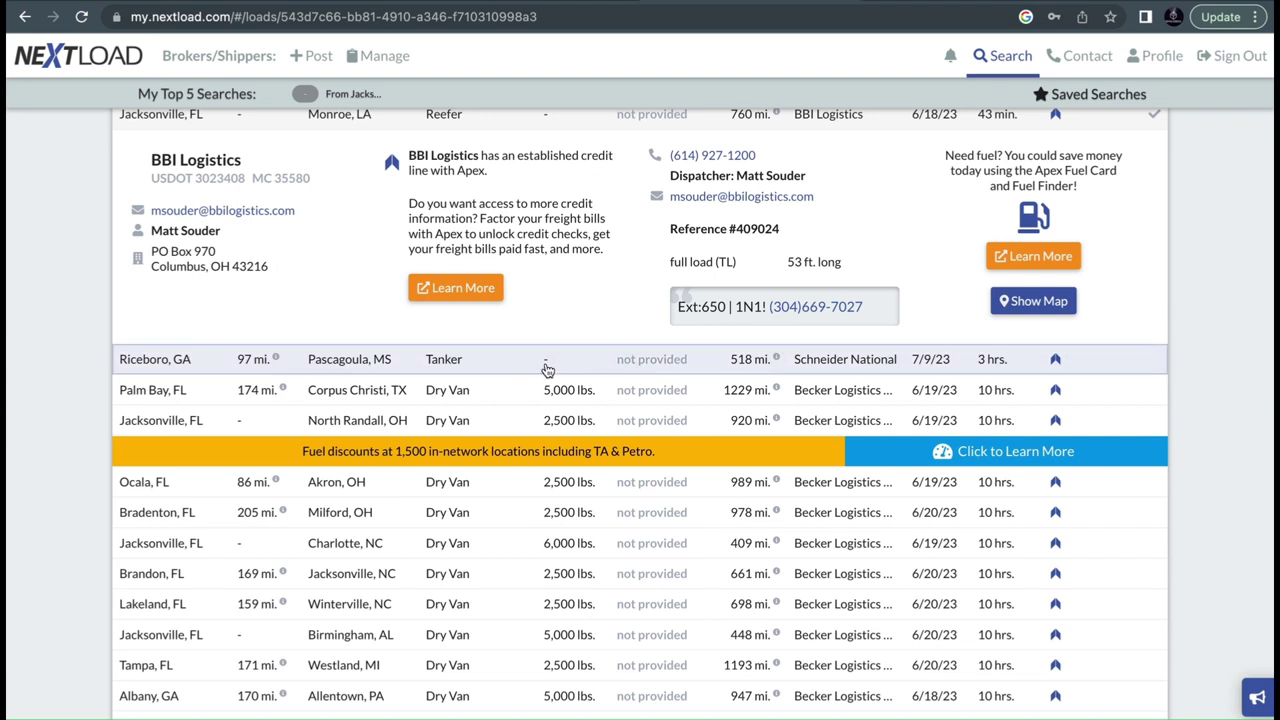
{"action": "scroll", "coordinate": [547, 370], "scroll_direction": "down", "scroll_amount": 3}
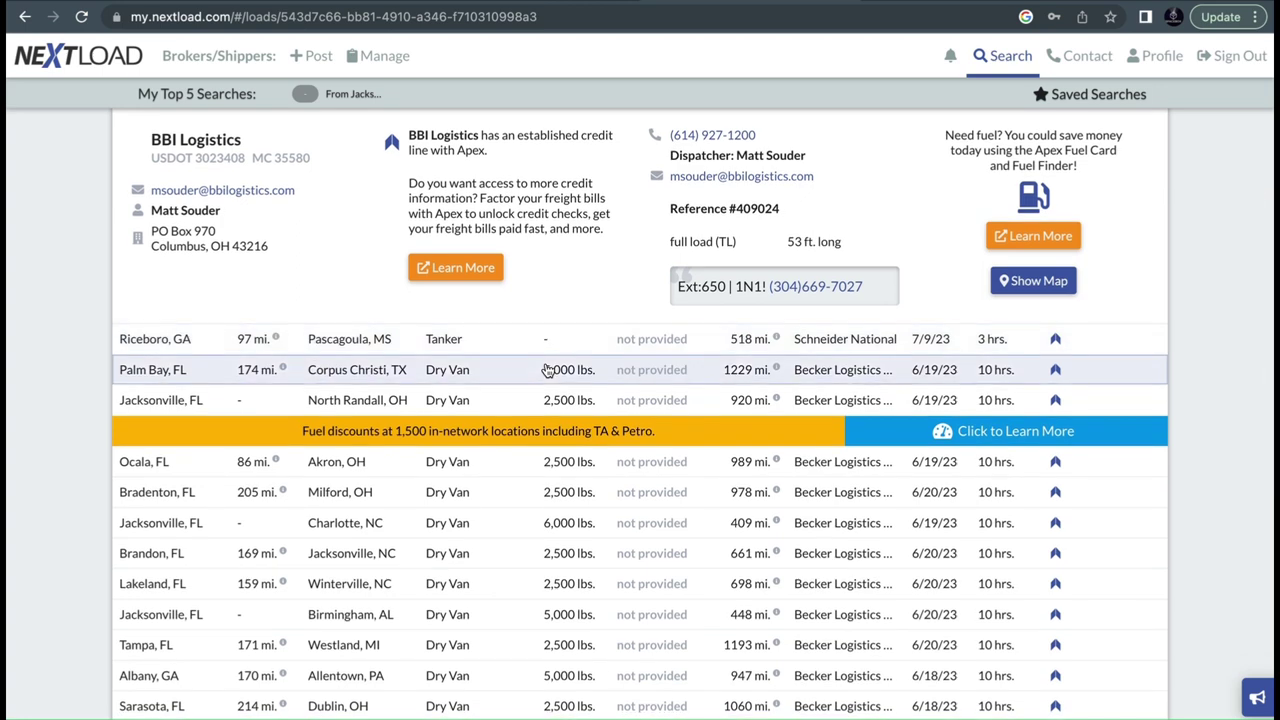
{"action": "scroll", "coordinate": [547, 370], "scroll_direction": "down", "scroll_amount": 3}
{"action": "scroll", "coordinate": [549, 371], "scroll_direction": "up", "scroll_amount": 2}
{"action": "scroll", "coordinate": [549, 371], "scroll_direction": "down", "scroll_amount": 3}
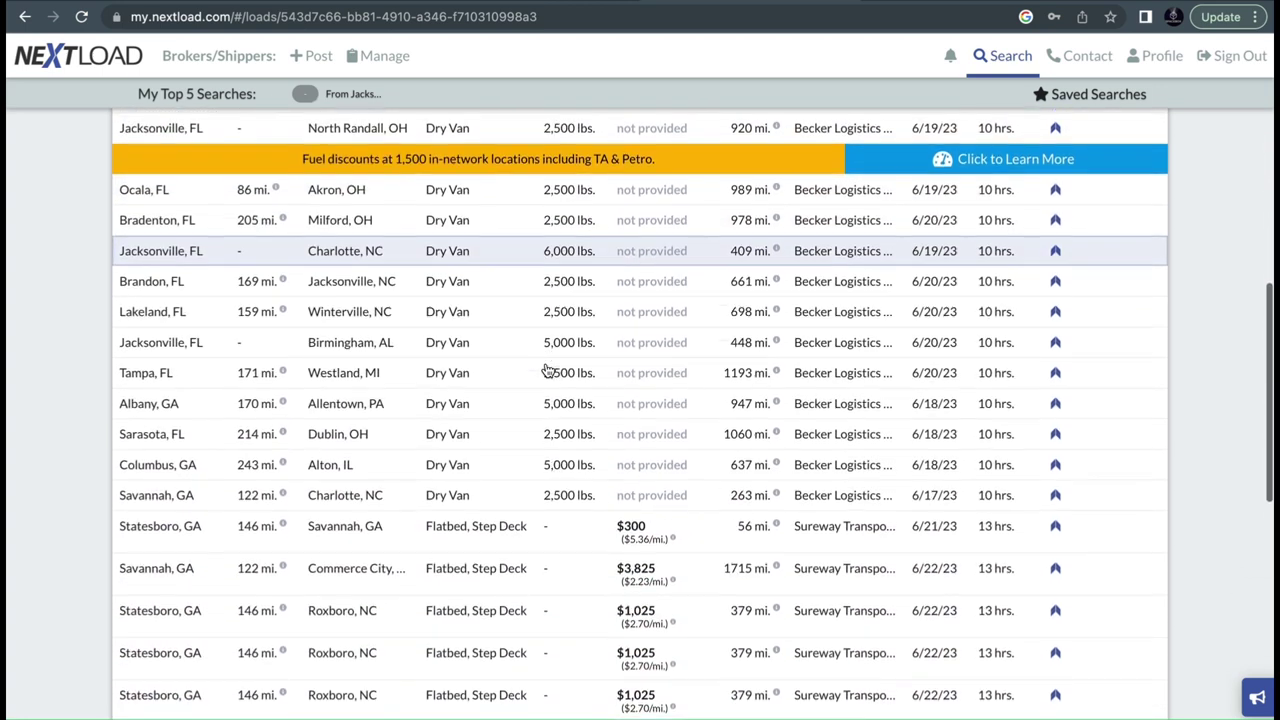
{"action": "scroll", "coordinate": [680, 500], "scroll_direction": "down", "scroll_amount": 3}
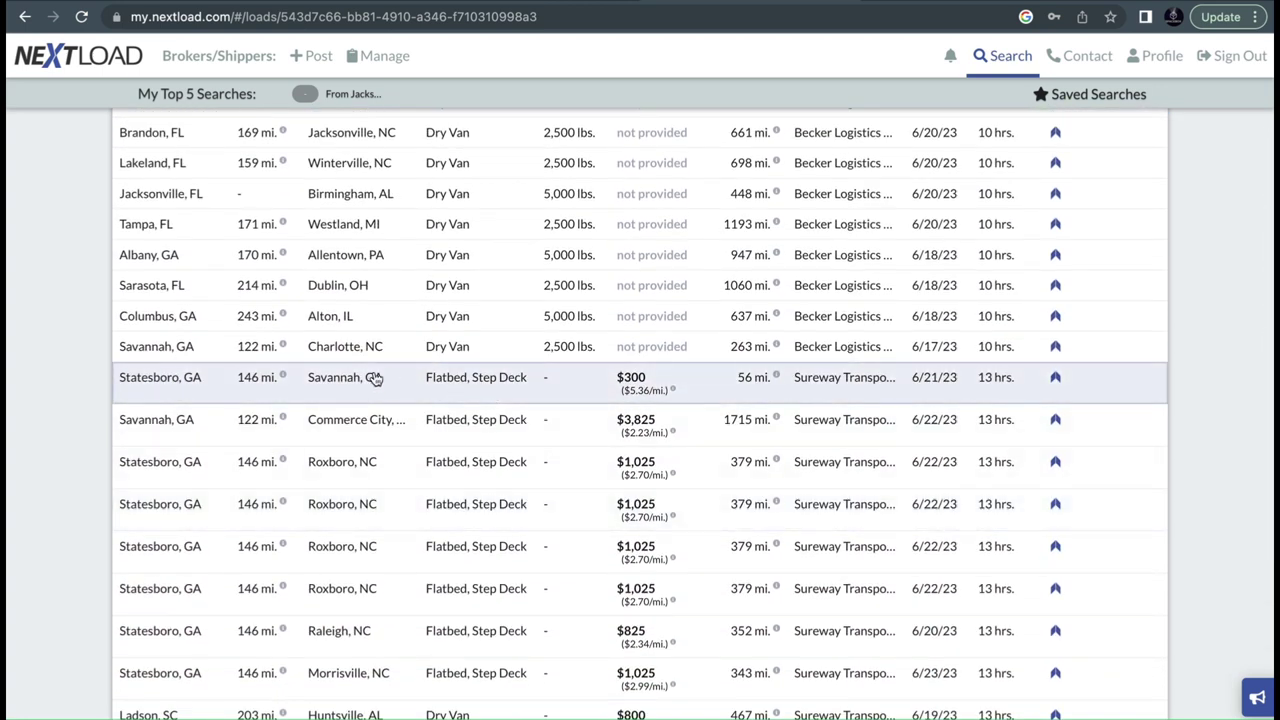